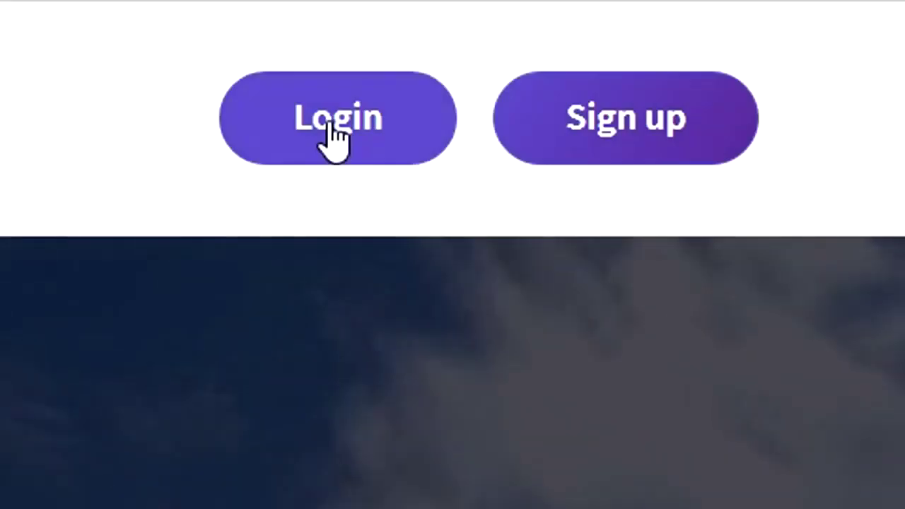
- Log in to Clipchamp Create from the website to reach the Projects page
{"action": "left_click", "coordinate": [332, 131]}
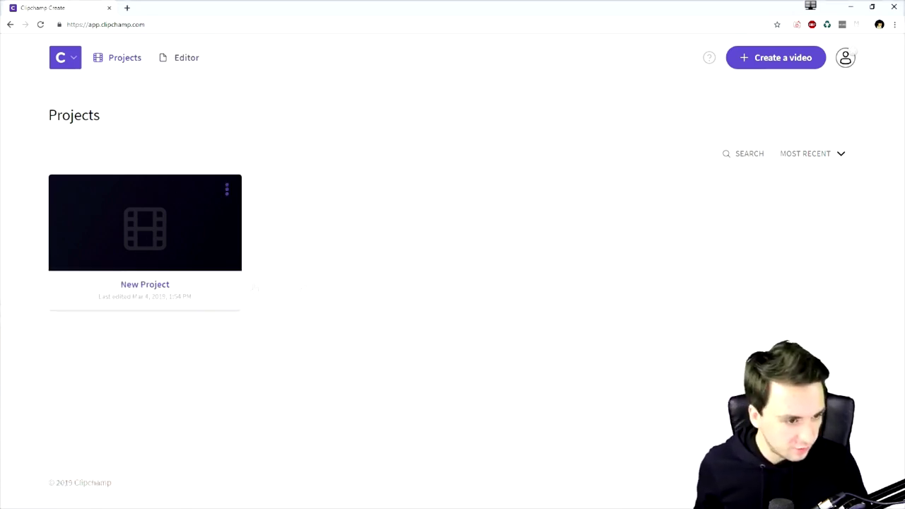
- Create a new Widescreen video and open it in the editor
{"action": "left_click", "coordinate": [764, 60]}
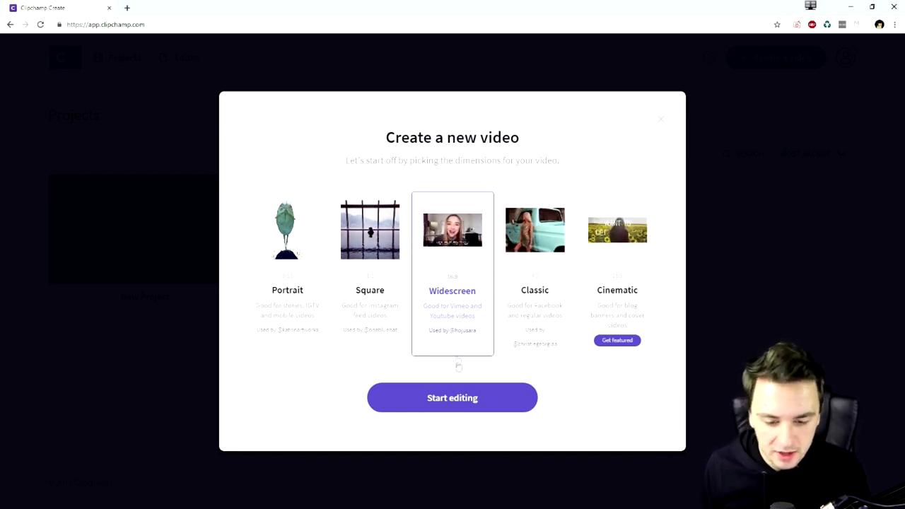
{"action": "left_click", "coordinate": [465, 400]}
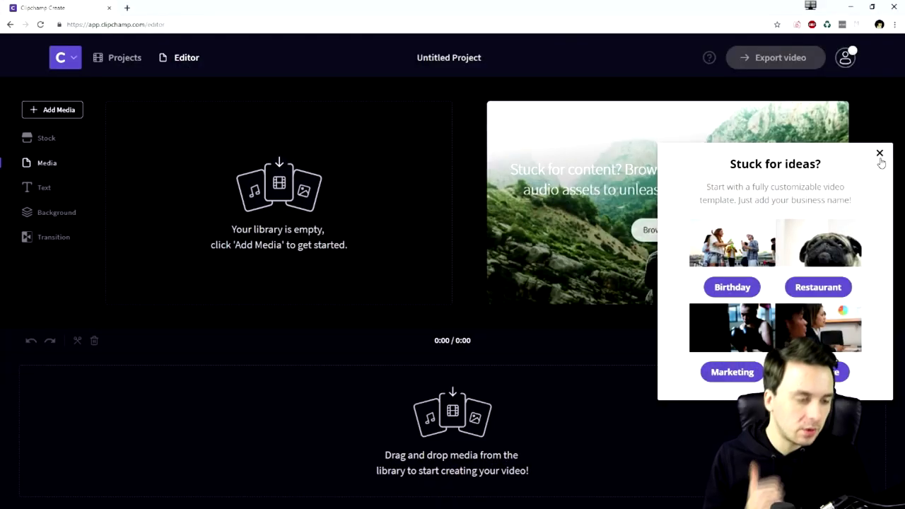
- Import the 18-second monitor clip from your files and drag it onto the timeline
{"action": "left_click", "coordinate": [879, 153]}
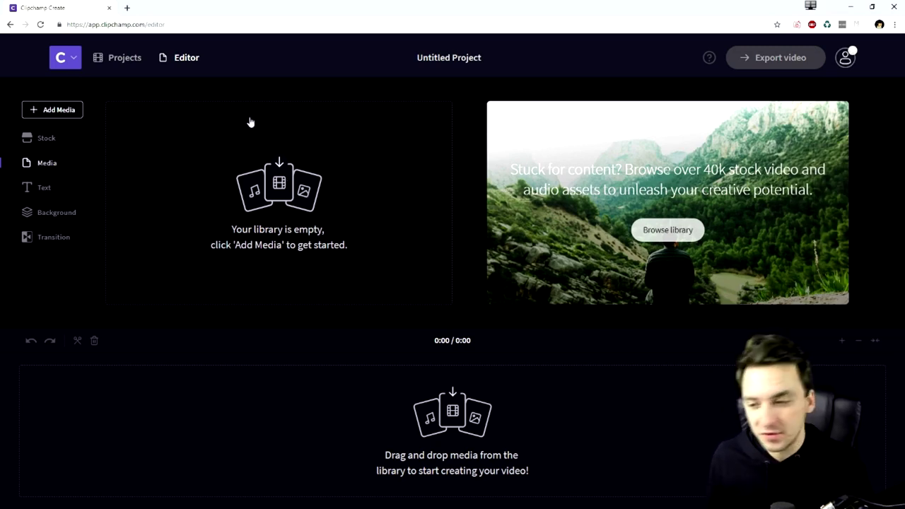
{"action": "left_click", "coordinate": [61, 113]}
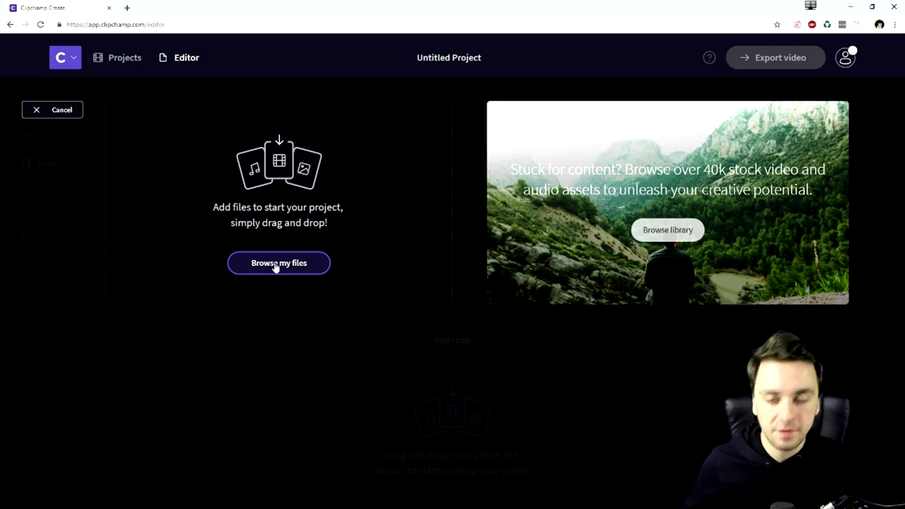
{"action": "left_click", "coordinate": [277, 264]}
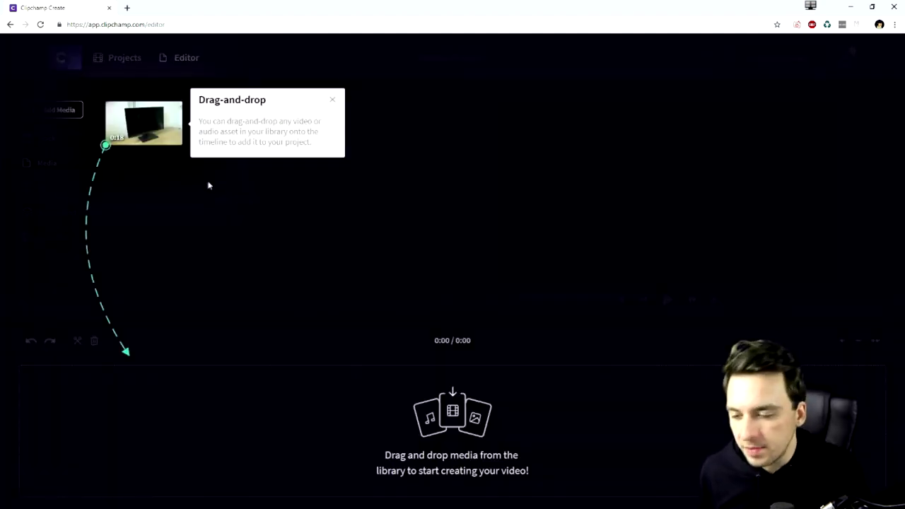
{"action": "mouse_move", "coordinate": [152, 133]}
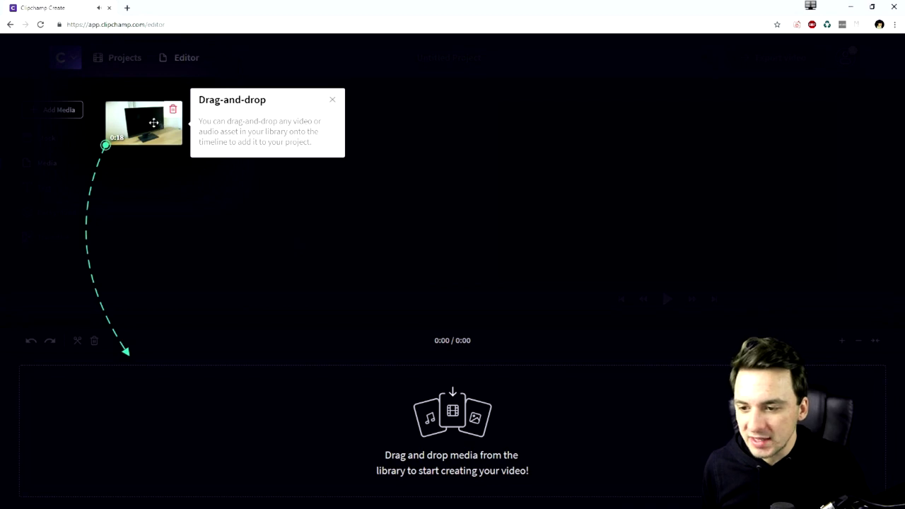
{"action": "left_click_drag", "start_coordinate": [153, 123], "coordinate": [184, 389]}
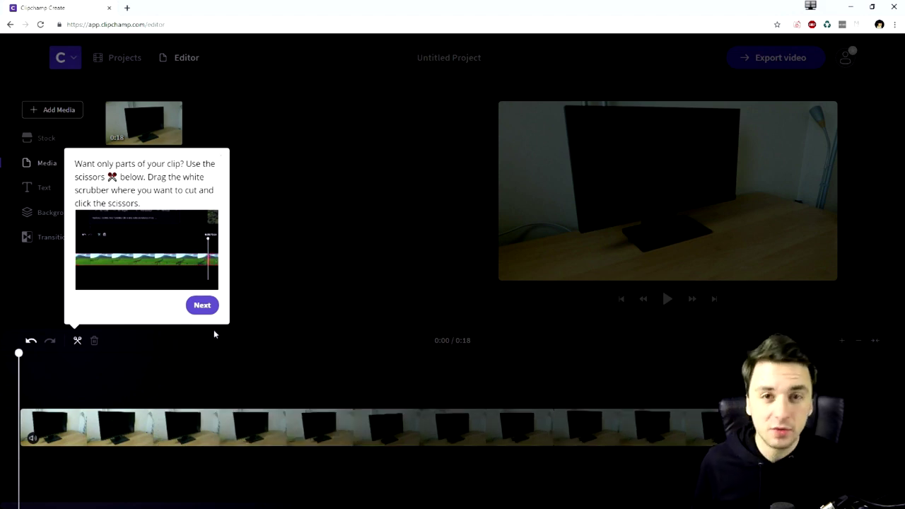
- Dismiss the cutting tip and the backing-music prompt while scrubbing the playhead to 0:09
{"action": "left_click", "coordinate": [208, 307]}
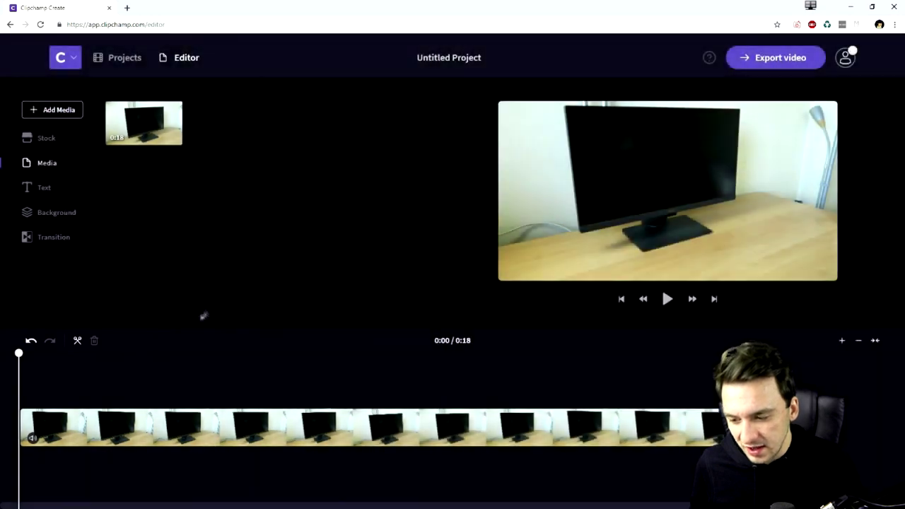
{"action": "left_click", "coordinate": [135, 368]}
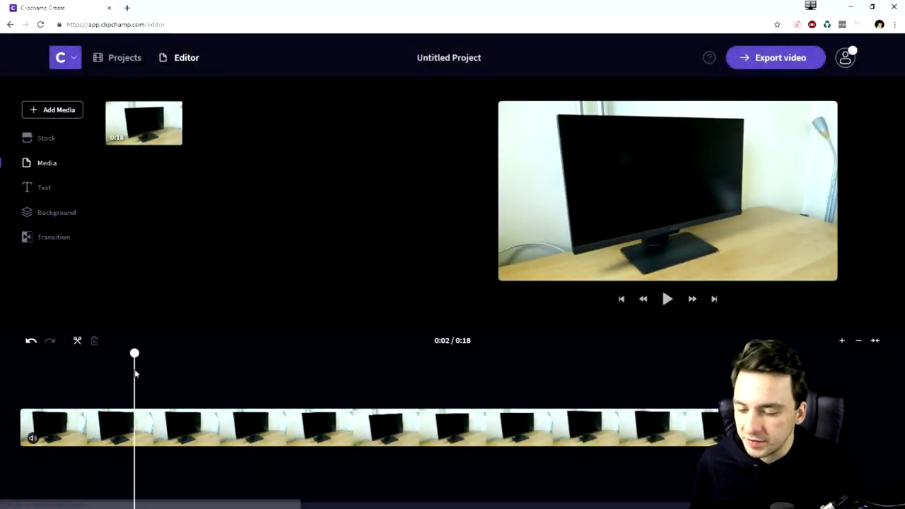
{"action": "left_click", "coordinate": [191, 372]}
{"action": "left_click", "coordinate": [262, 377]}
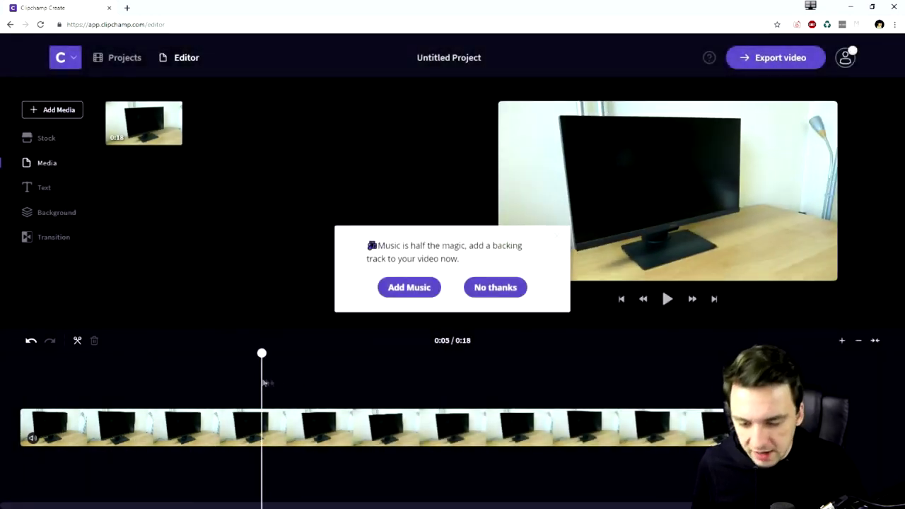
{"action": "left_click", "coordinate": [318, 376]}
{"action": "left_click", "coordinate": [369, 376]}
{"action": "left_click", "coordinate": [448, 378]}
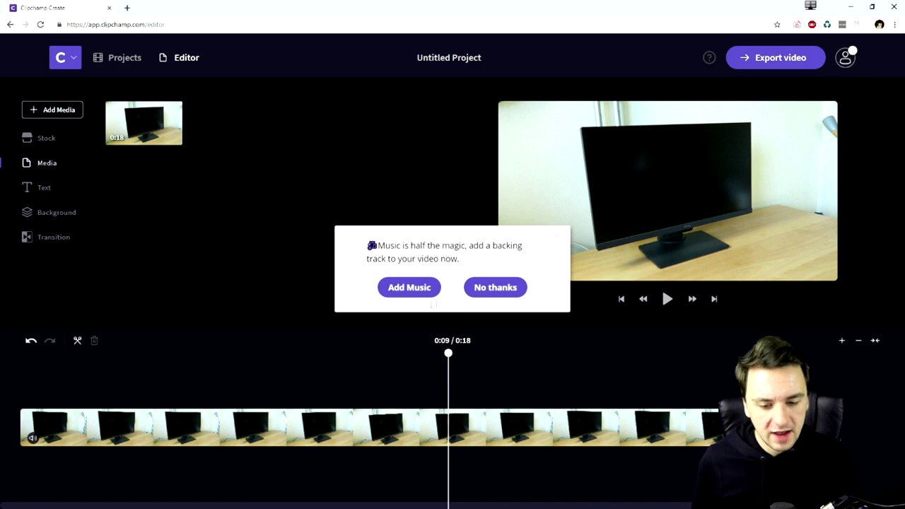
{"action": "left_click", "coordinate": [495, 287]}
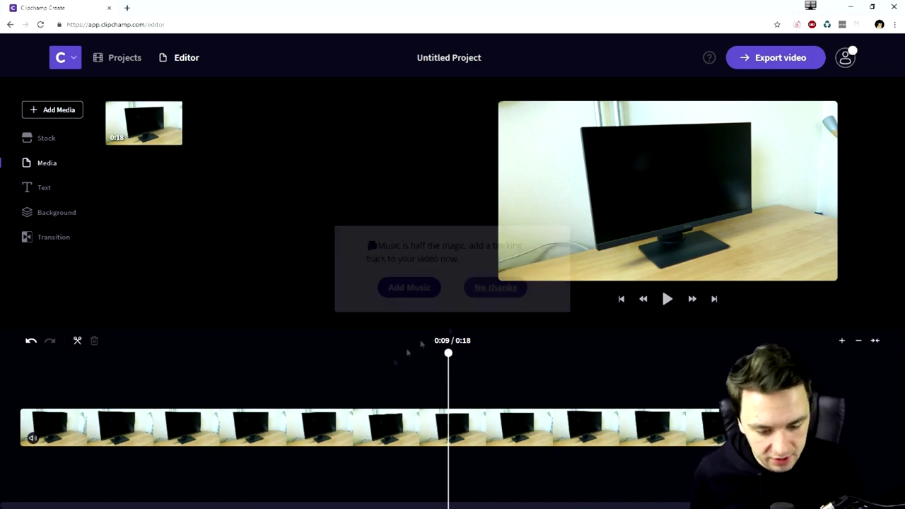
- Split the monitor clip at 0:01 and again at 0:04
{"action": "left_click", "coordinate": [177, 433]}
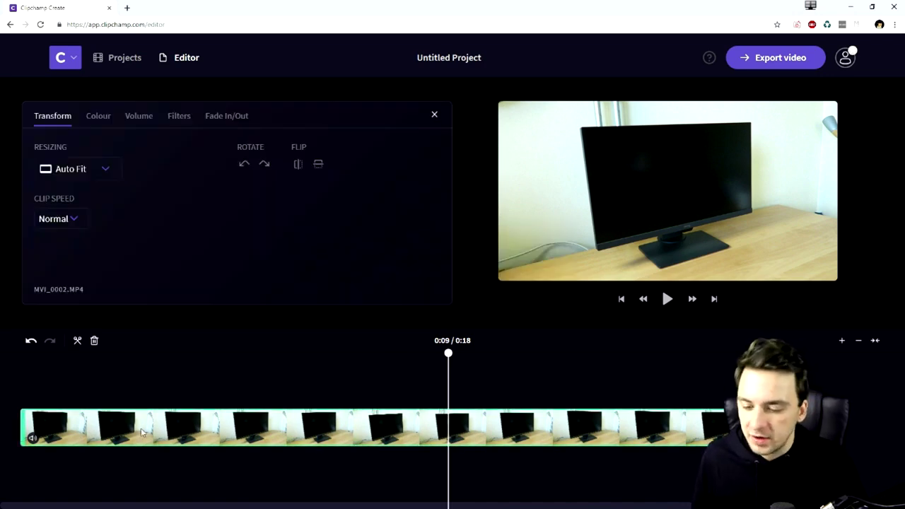
{"action": "left_click_drag", "start_coordinate": [459, 357], "coordinate": [99, 375]}
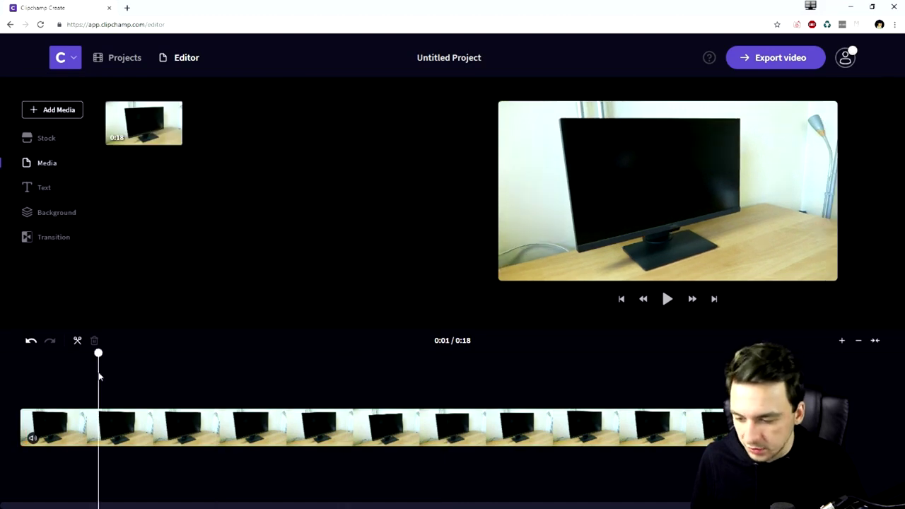
{"action": "key", "text": "s"}
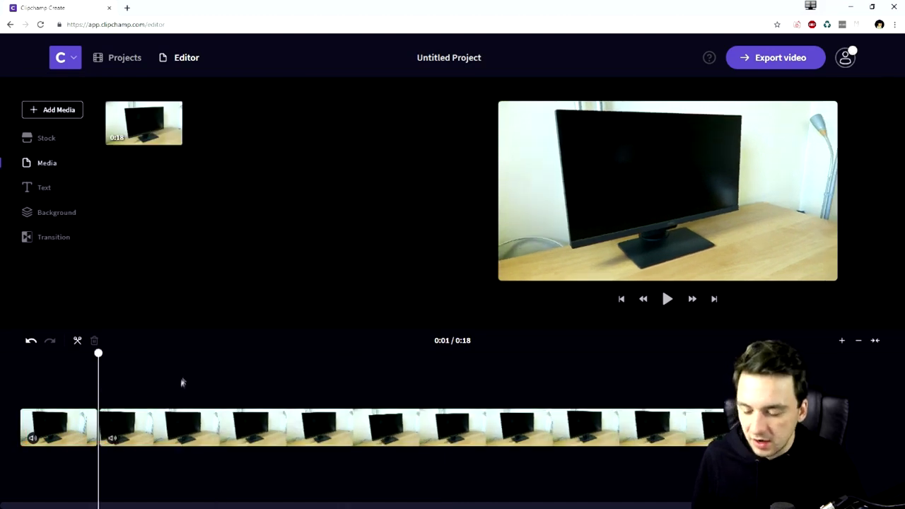
{"action": "left_click", "coordinate": [182, 382]}
{"action": "left_click", "coordinate": [223, 430]}
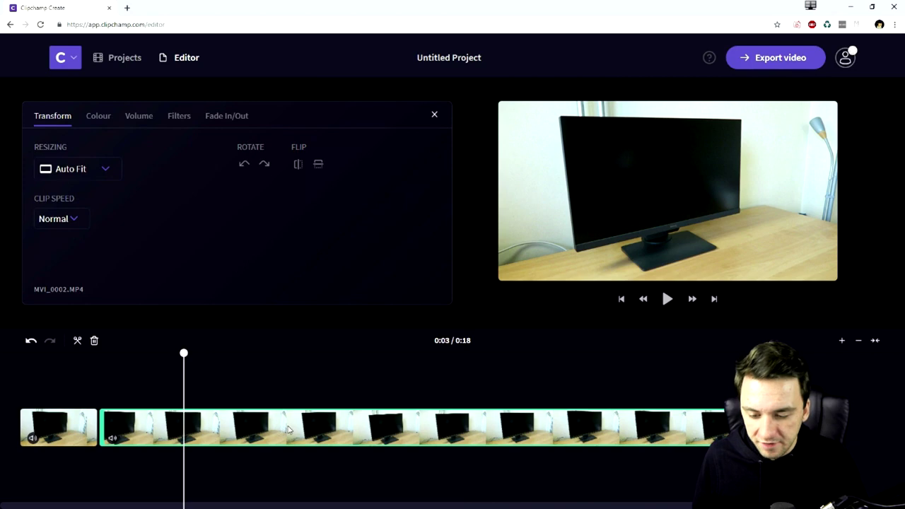
{"action": "left_click", "coordinate": [234, 374]}
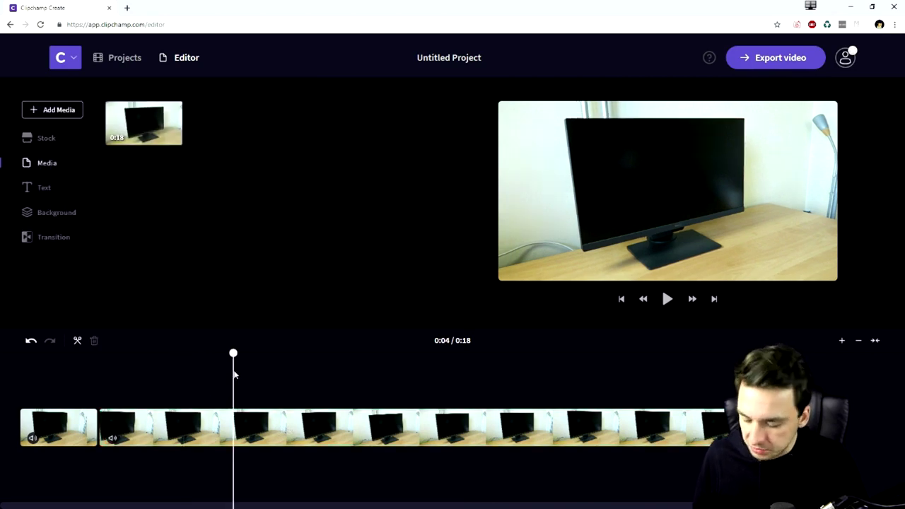
{"action": "key", "text": "s"}
{"action": "left_click", "coordinate": [197, 432]}
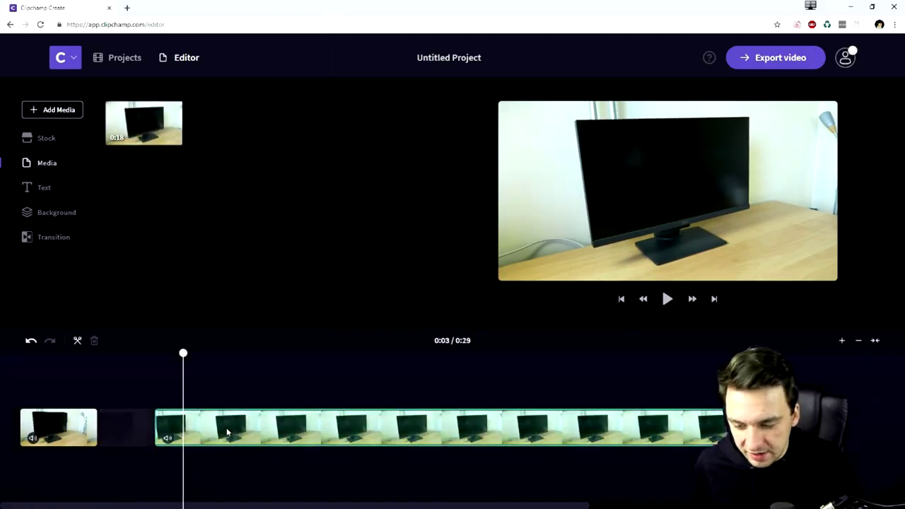
- Set MVI_0002.MP4's resizing to Crop To Fill and bring up its Colour settings
{"action": "left_click", "coordinate": [48, 427]}
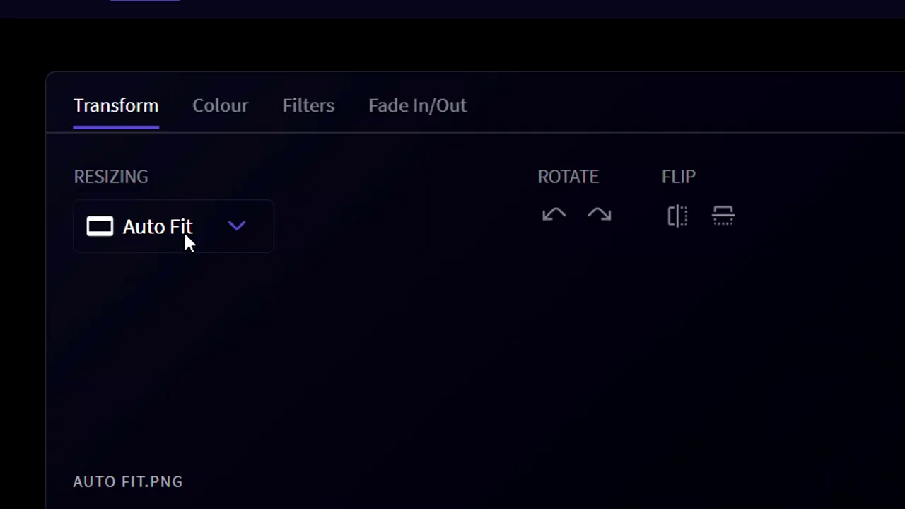
{"action": "left_click", "coordinate": [188, 220]}
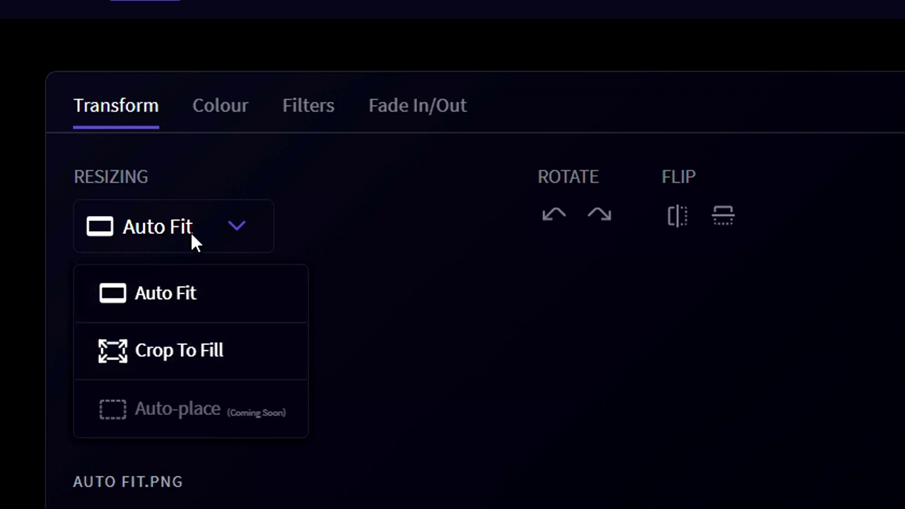
{"action": "left_click", "coordinate": [179, 353]}
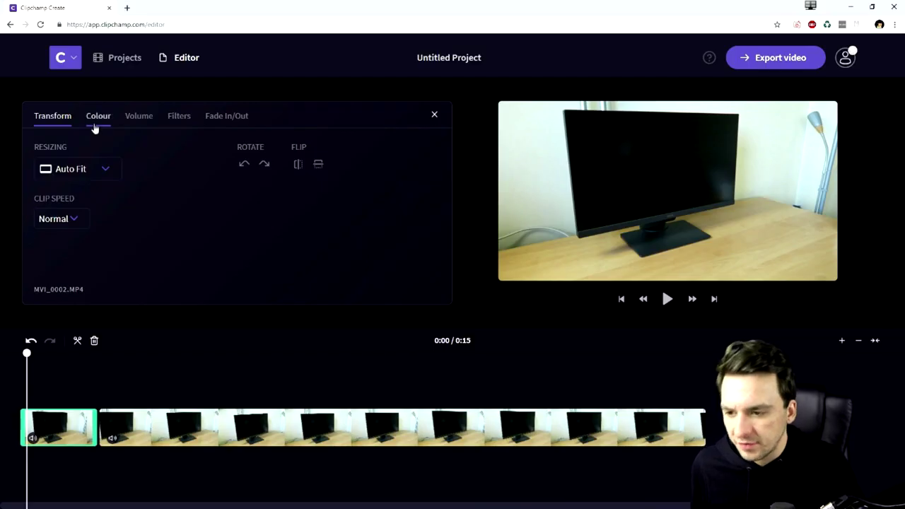
{"action": "left_click", "coordinate": [95, 126]}
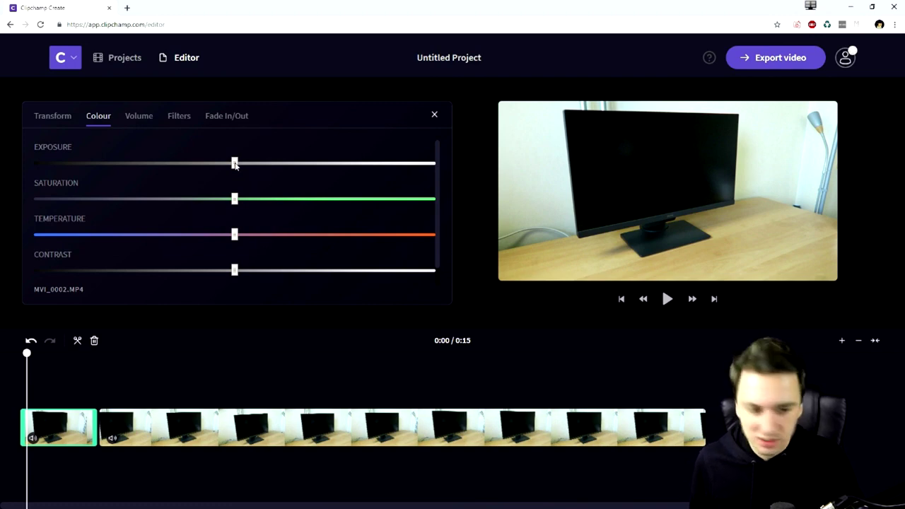
- Try exposure, temperature and contrast changes on MVI_0002.MP4, leaving them near neutral
{"action": "mouse_move", "coordinate": [235, 164]}
{"action": "left_mouse_down"}
{"action": "mouse_move", "coordinate": [351, 167]}
{"action": "mouse_move", "coordinate": [161, 165]}
{"action": "mouse_move", "coordinate": [241, 164]}
{"action": "left_mouse_up"}
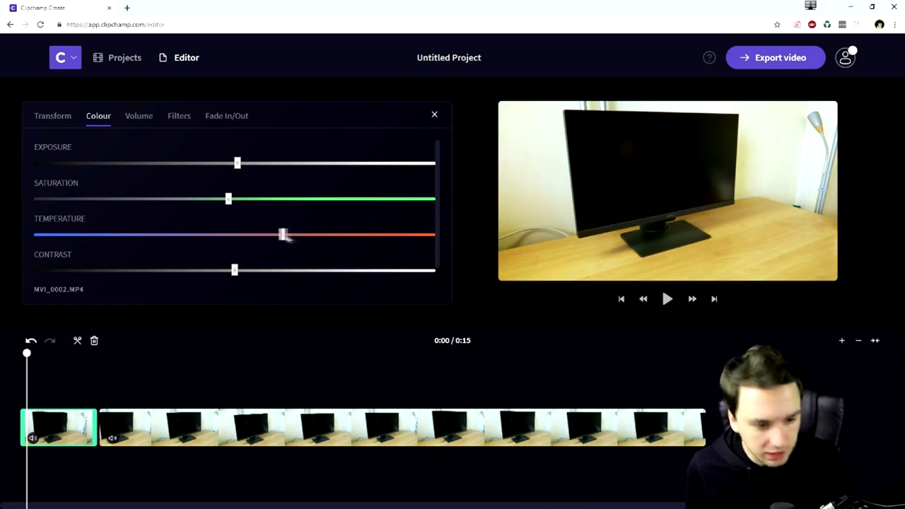
{"action": "left_click_drag", "start_coordinate": [269, 239], "coordinate": [191, 235]}
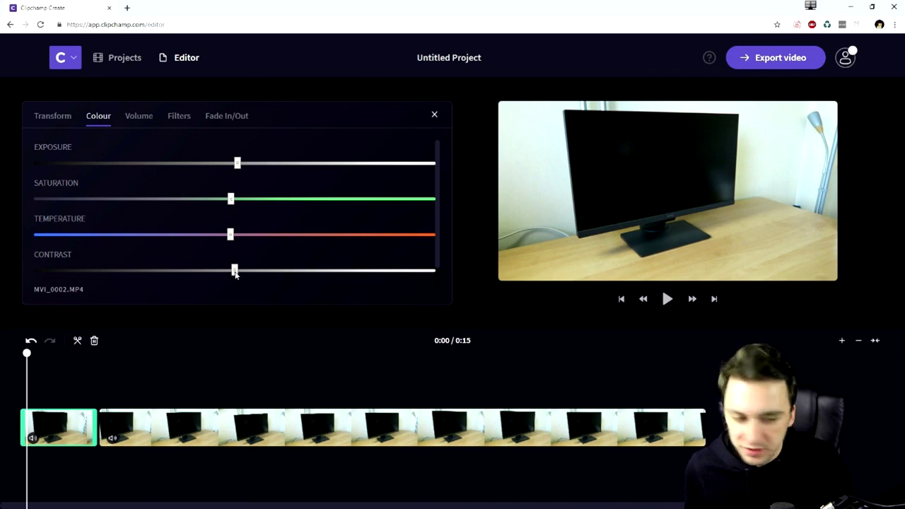
{"action": "mouse_move", "coordinate": [235, 274]}
{"action": "left_mouse_down"}
{"action": "mouse_move", "coordinate": [329, 274]}
{"action": "mouse_move", "coordinate": [115, 275]}
{"action": "mouse_move", "coordinate": [337, 274]}
{"action": "mouse_move", "coordinate": [240, 276]}
{"action": "left_mouse_up"}
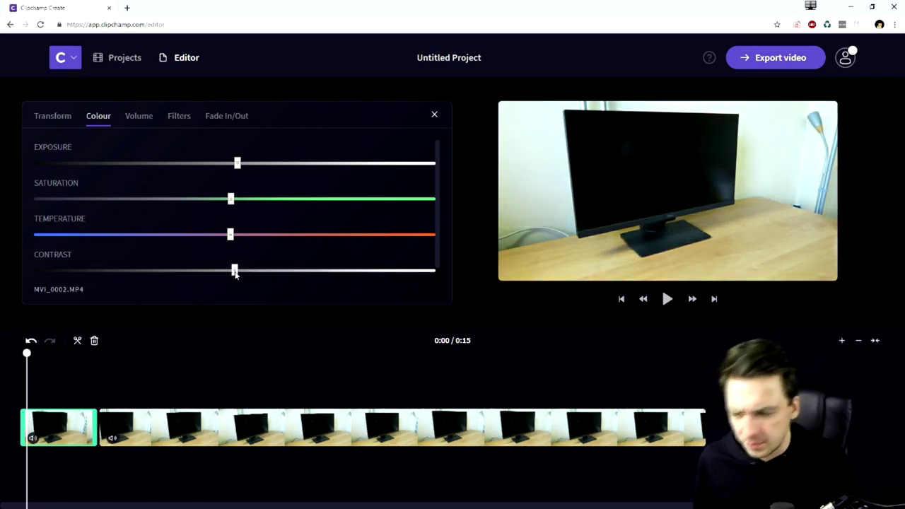
{"action": "left_click", "coordinate": [133, 123]}
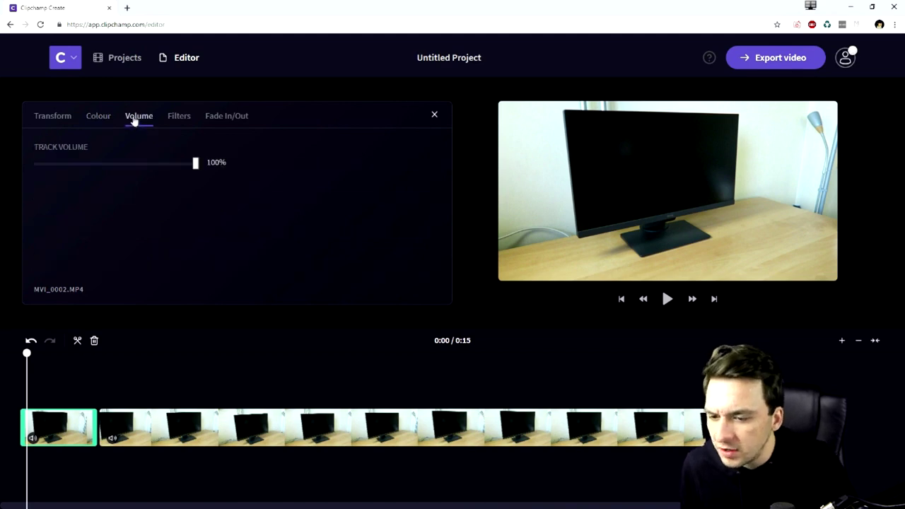
- Audition lower volume, filters from B&W Filter 1 to Filmic, and a fade-in reset to 0.0s
{"action": "left_click_drag", "start_coordinate": [196, 169], "coordinate": [243, 167]}
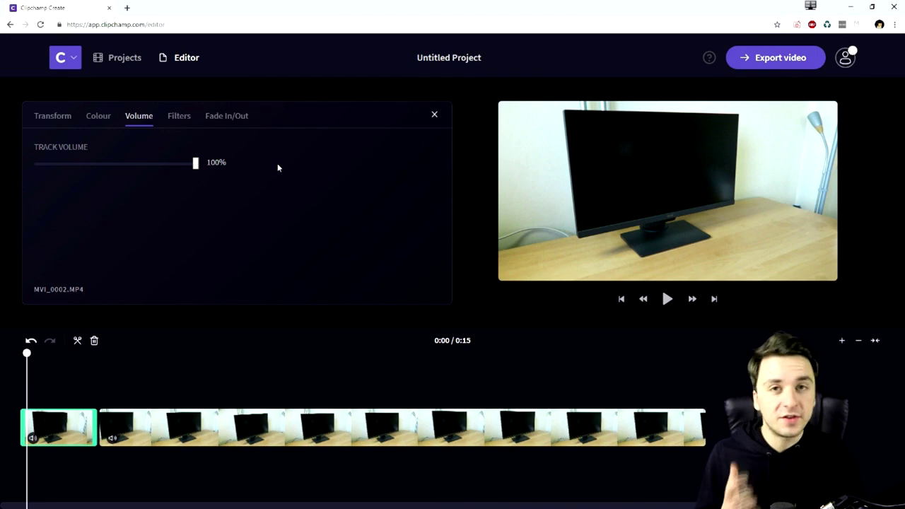
{"action": "left_click", "coordinate": [188, 122]}
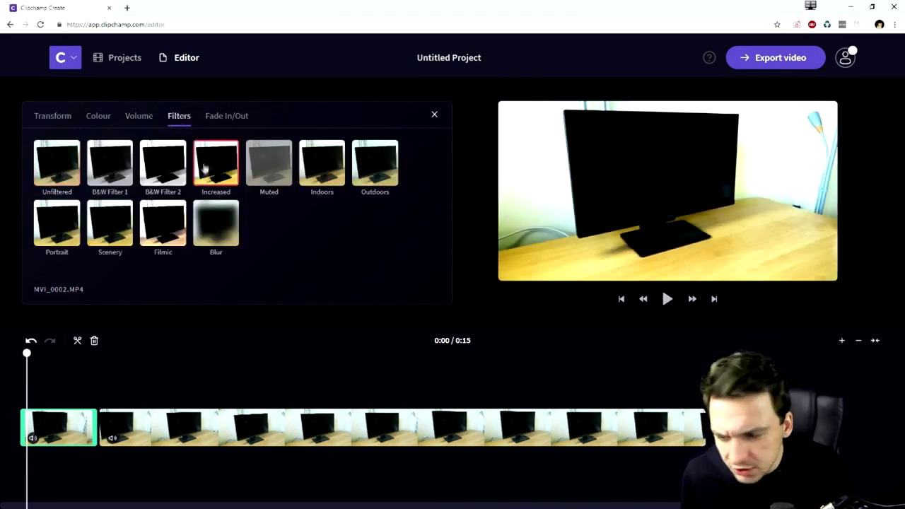
{"action": "left_click", "coordinate": [121, 175]}
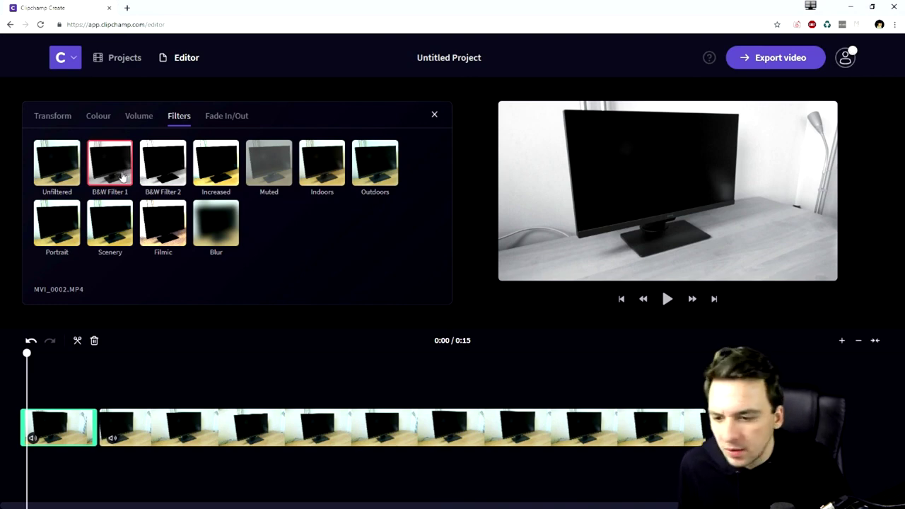
{"action": "left_click", "coordinate": [215, 162]}
{"action": "left_click", "coordinate": [268, 174]}
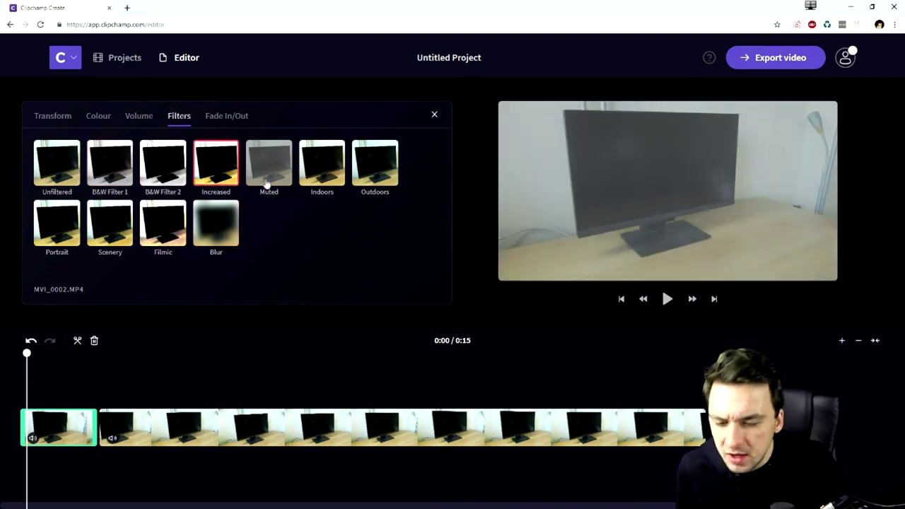
{"action": "left_click", "coordinate": [321, 170]}
{"action": "left_click", "coordinate": [374, 170]}
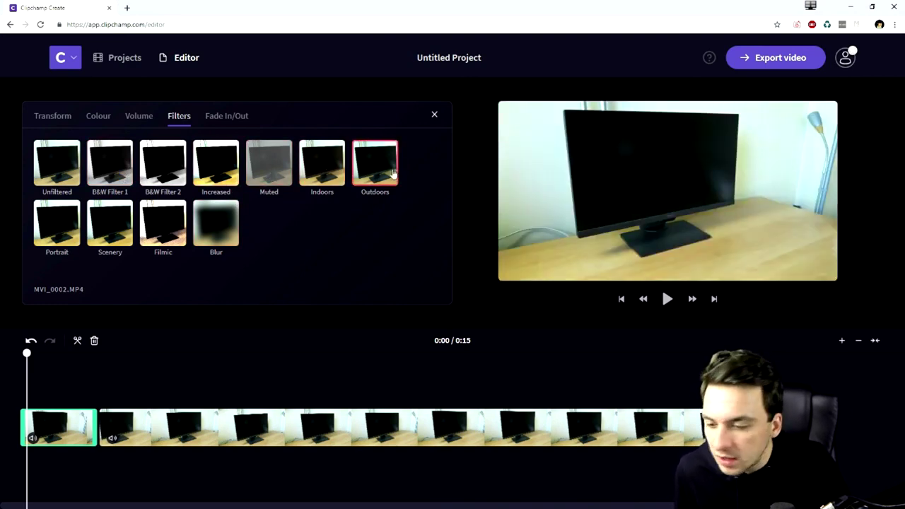
{"action": "left_click", "coordinate": [69, 222]}
{"action": "left_click", "coordinate": [106, 219]}
{"action": "left_click", "coordinate": [165, 221]}
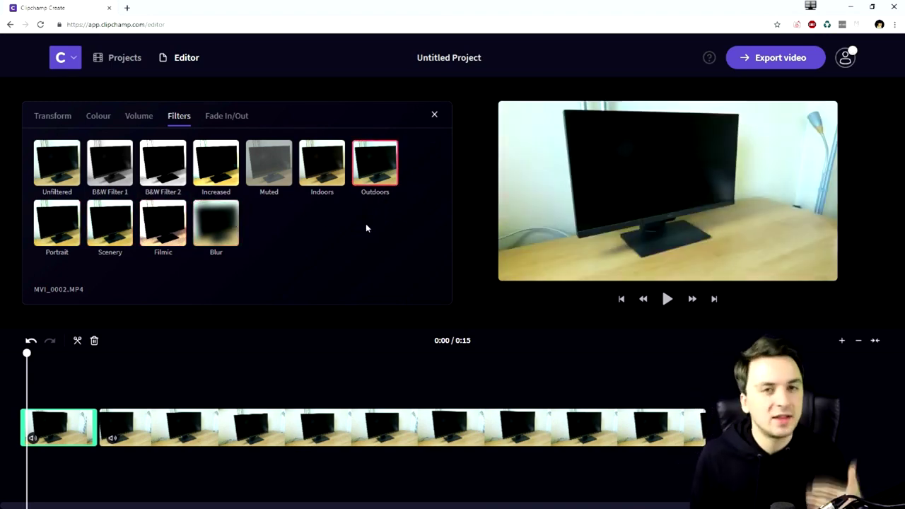
{"action": "left_click", "coordinate": [225, 119]}
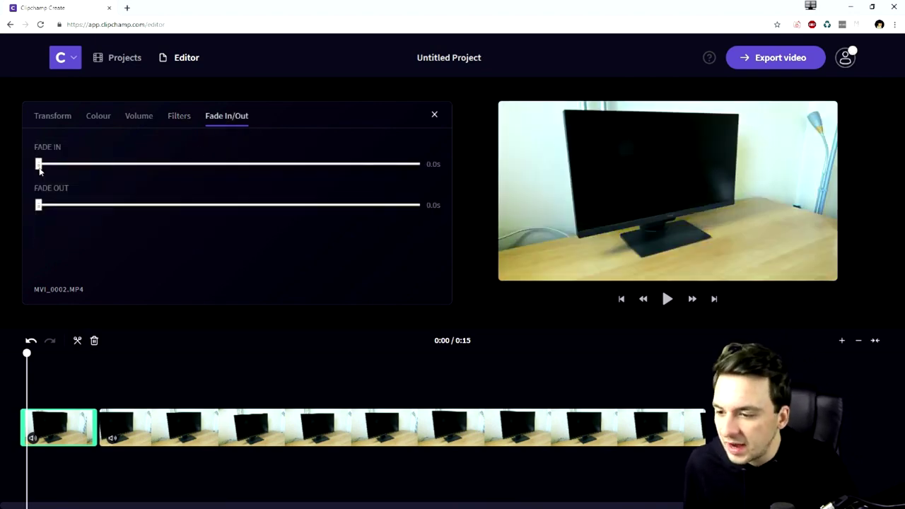
{"action": "left_click_drag", "start_coordinate": [40, 168], "coordinate": [1, 175]}
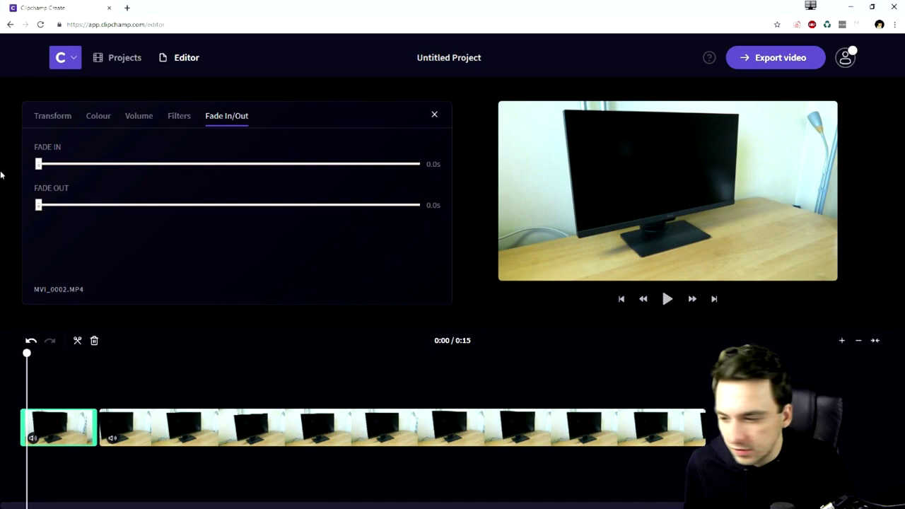
- Browse the stock footage collections and stock music, then close the stock library
{"action": "left_click", "coordinate": [175, 432]}
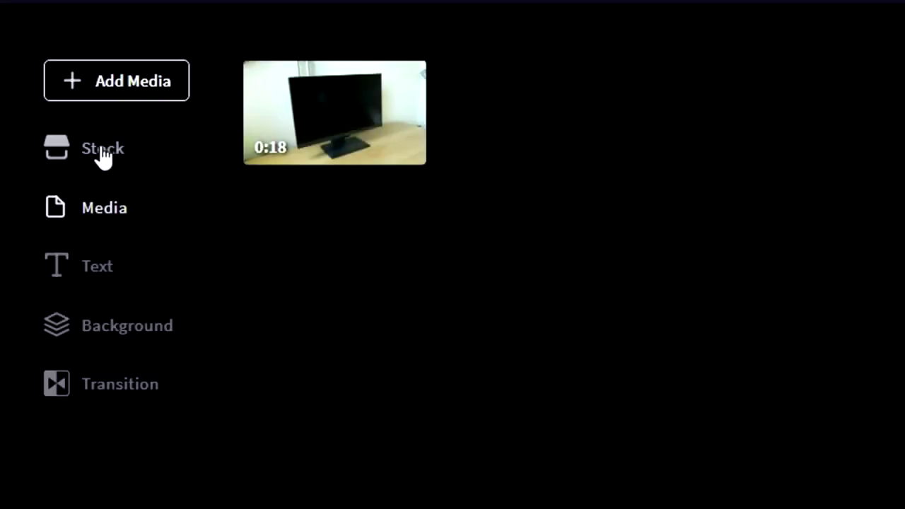
{"action": "left_click", "coordinate": [103, 156]}
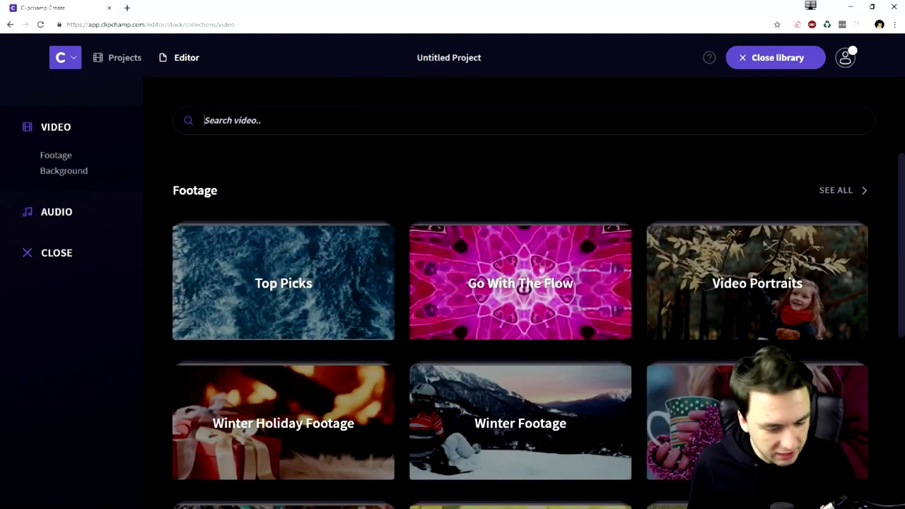
{"action": "scroll", "coordinate": [556, 258], "scroll_direction": "down", "scroll_amount": 1}
{"action": "scroll", "coordinate": [507, 267], "scroll_direction": "up", "scroll_amount": 1}
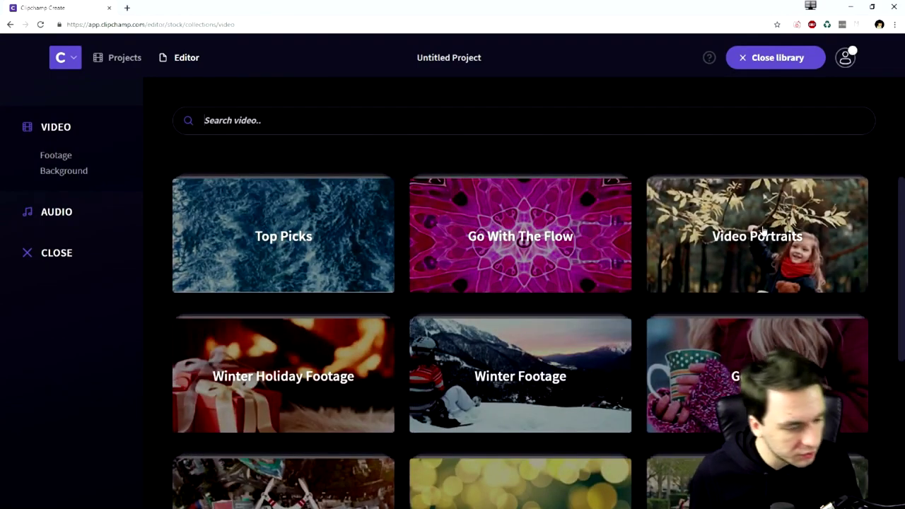
{"action": "scroll", "coordinate": [762, 240], "scroll_direction": "down", "scroll_amount": 2}
{"action": "scroll", "coordinate": [716, 307], "scroll_direction": "down", "scroll_amount": 2}
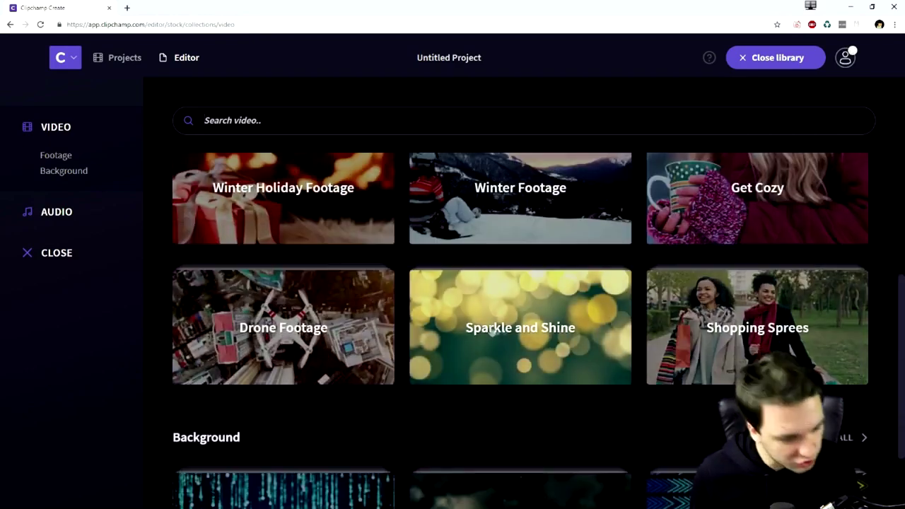
{"action": "scroll", "coordinate": [323, 327], "scroll_direction": "up", "scroll_amount": 2}
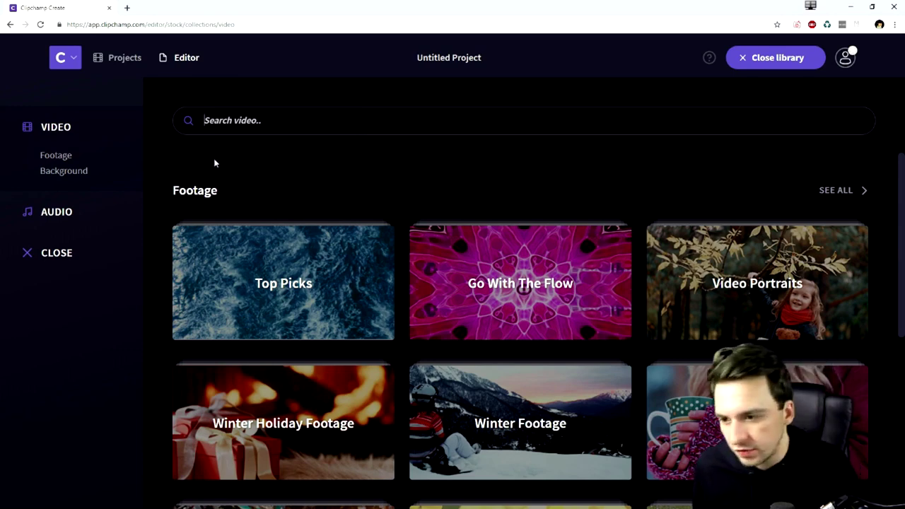
{"action": "left_click", "coordinate": [65, 214]}
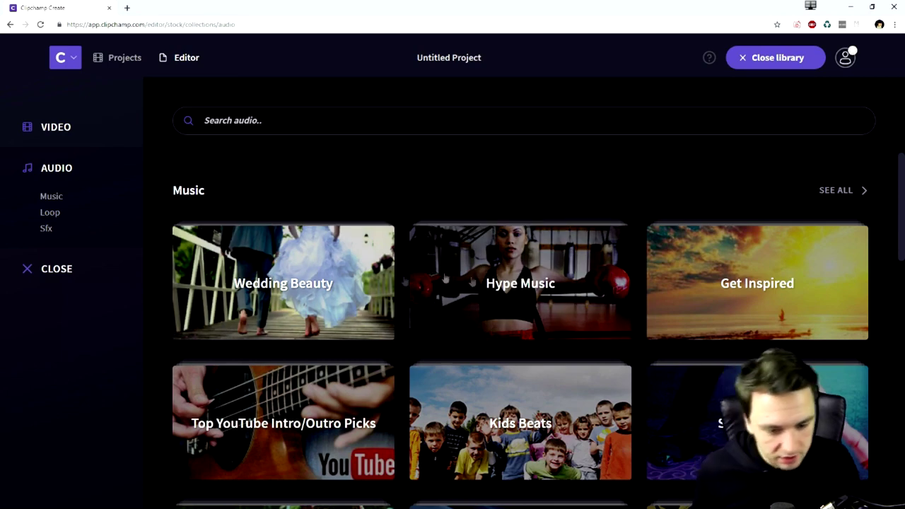
{"action": "left_click", "coordinate": [58, 275]}
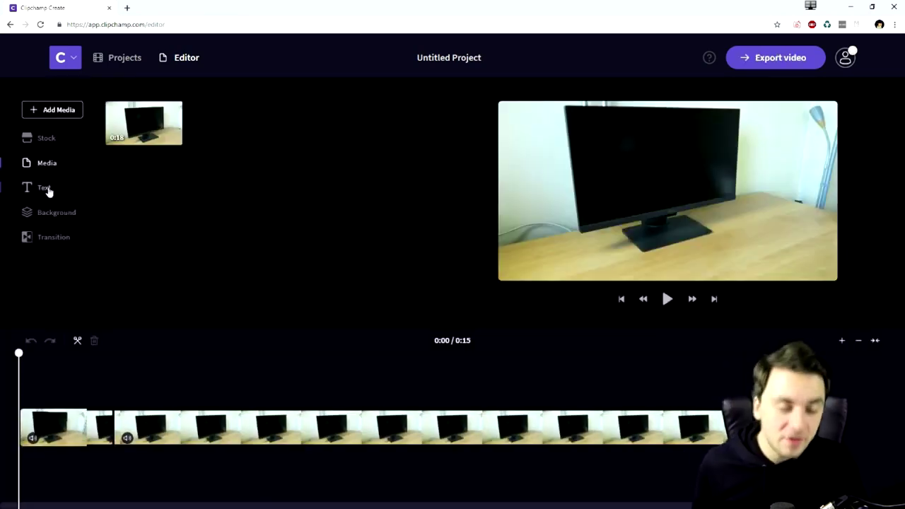
- Add a Quick Peek title with the channel name in Source Sans, then delete it
{"action": "left_click", "coordinate": [40, 189]}
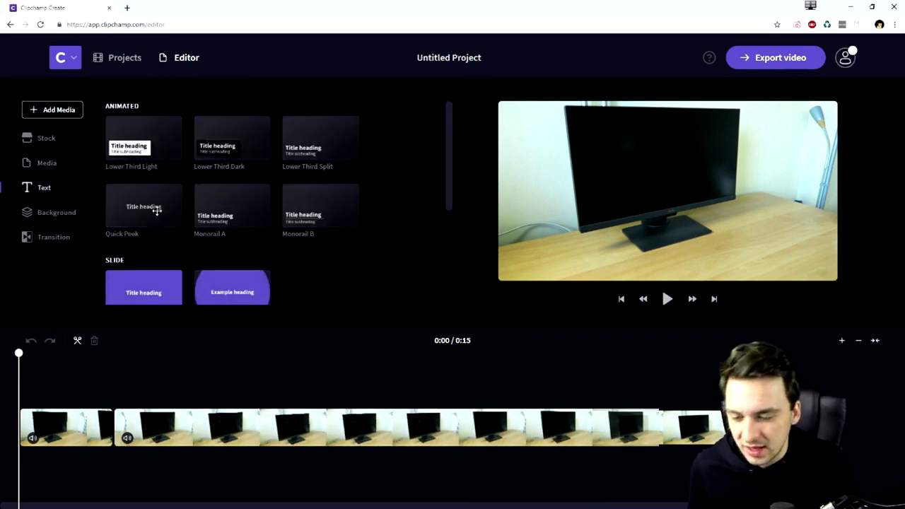
{"action": "left_click_drag", "start_coordinate": [156, 210], "coordinate": [184, 381]}
{"action": "left_click", "coordinate": [200, 407]}
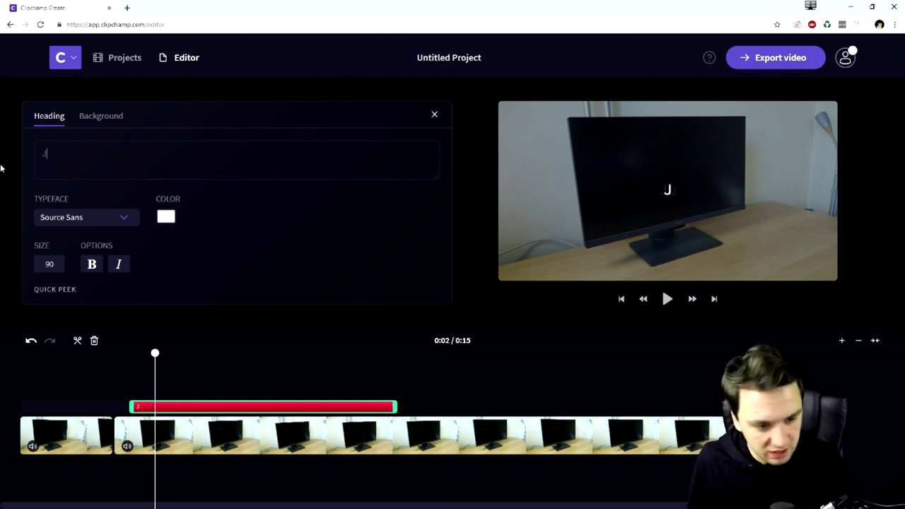
{"action": "type", "text": "Halford"}
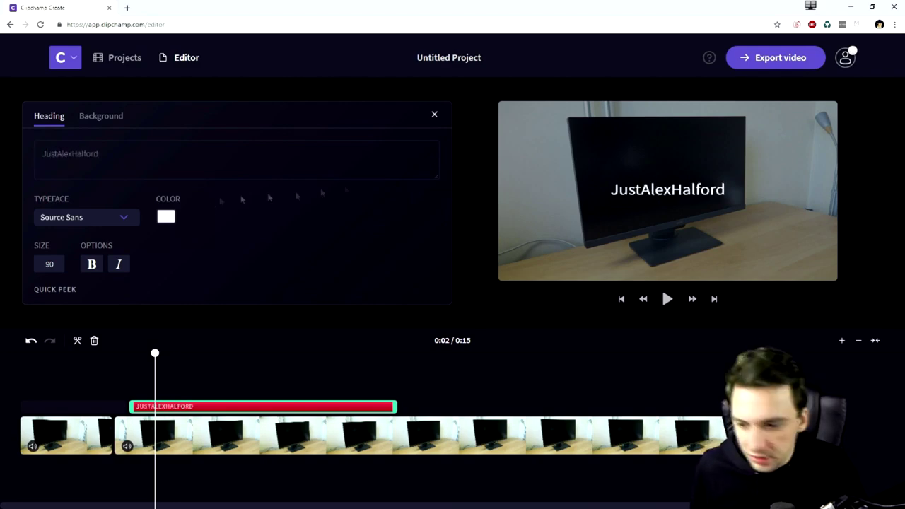
{"action": "left_click", "coordinate": [121, 219]}
{"action": "left_click", "coordinate": [125, 222]}
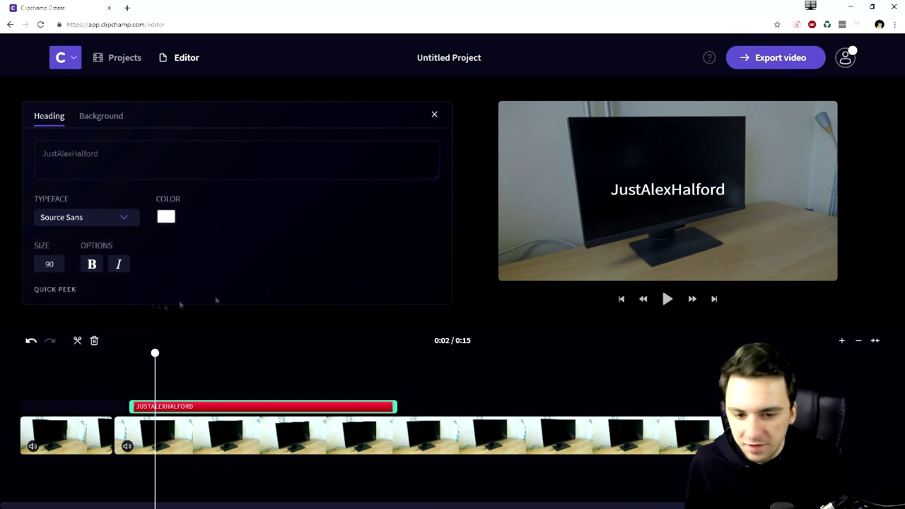
{"action": "left_click", "coordinate": [258, 402]}
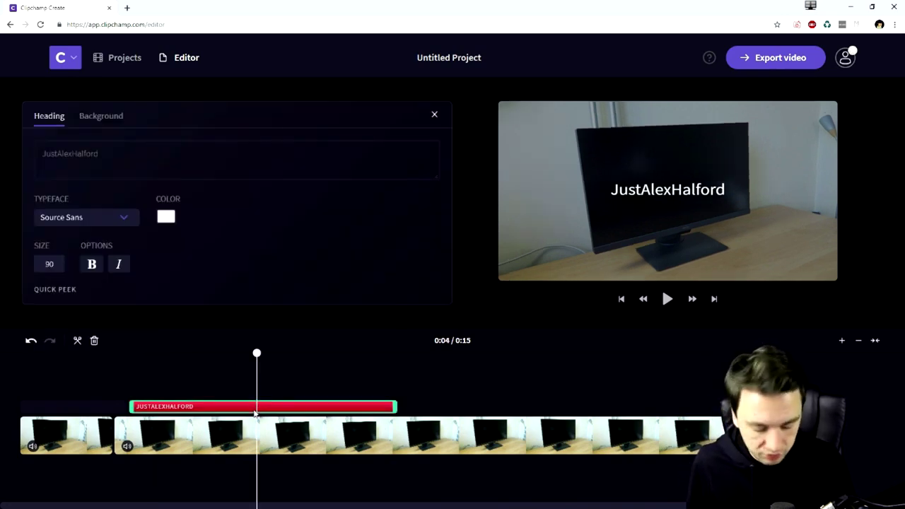
{"action": "key", "text": "Delete"}
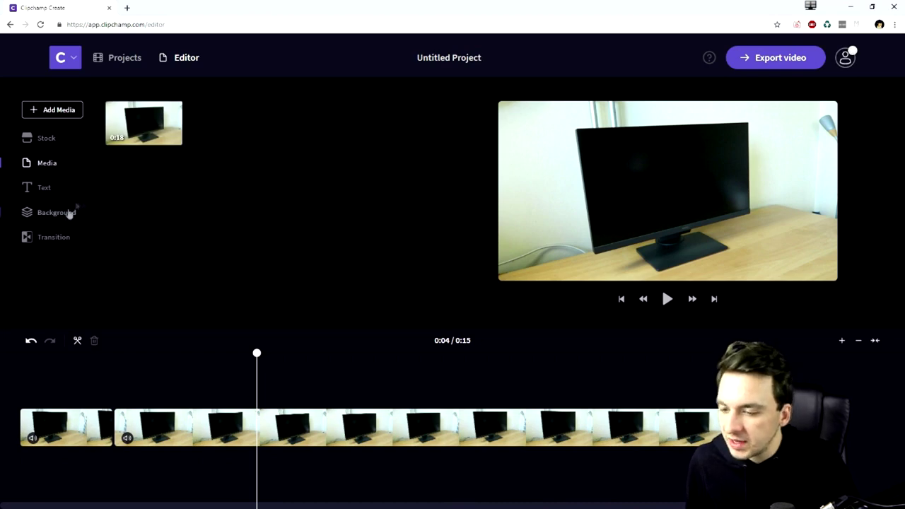
- Add a Solid Colour background layer above the footage and recolour it orange
{"action": "left_click", "coordinate": [69, 210]}
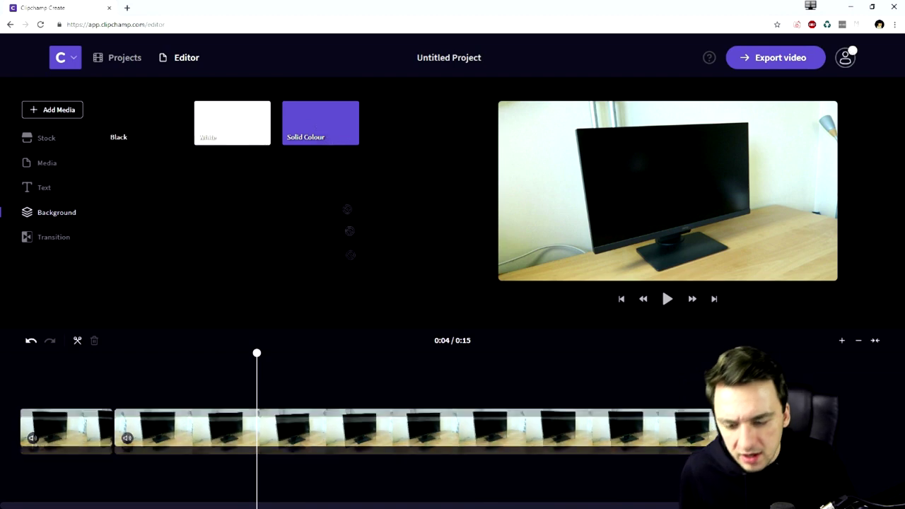
{"action": "left_click_drag", "start_coordinate": [357, 141], "coordinate": [313, 409]}
{"action": "left_click", "coordinate": [313, 409]}
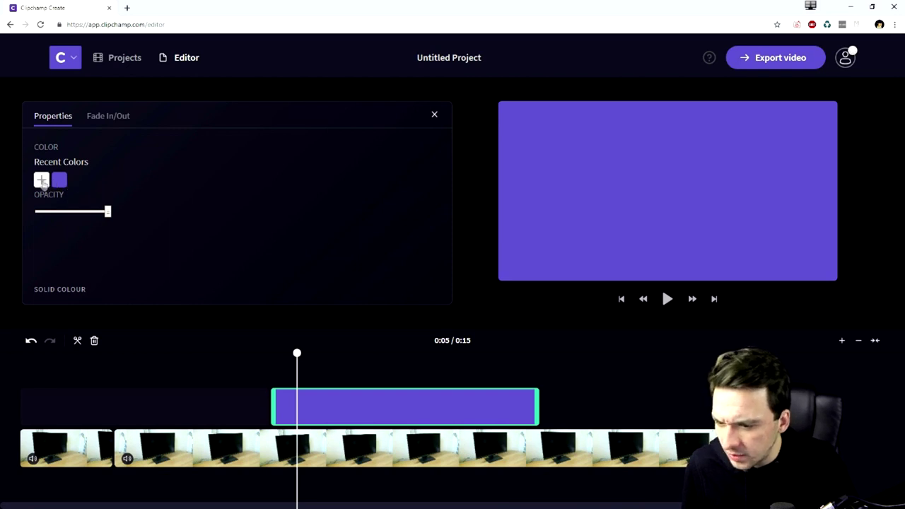
{"action": "left_click", "coordinate": [41, 179]}
{"action": "mouse_move", "coordinate": [133, 240]}
{"action": "left_mouse_down"}
{"action": "mouse_move", "coordinate": [117, 275]}
{"action": "mouse_move", "coordinate": [71, 242]}
{"action": "mouse_move", "coordinate": [152, 258]}
{"action": "mouse_move", "coordinate": [135, 240]}
{"action": "mouse_move", "coordinate": [211, 179]}
{"action": "mouse_move", "coordinate": [89, 261]}
{"action": "mouse_move", "coordinate": [143, 203]}
{"action": "left_mouse_up"}
{"action": "mouse_move", "coordinate": [90, 302]}
{"action": "left_mouse_down"}
{"action": "mouse_move", "coordinate": [65, 303]}
{"action": "mouse_move", "coordinate": [128, 302]}
{"action": "mouse_move", "coordinate": [76, 303]}
{"action": "left_mouse_up"}
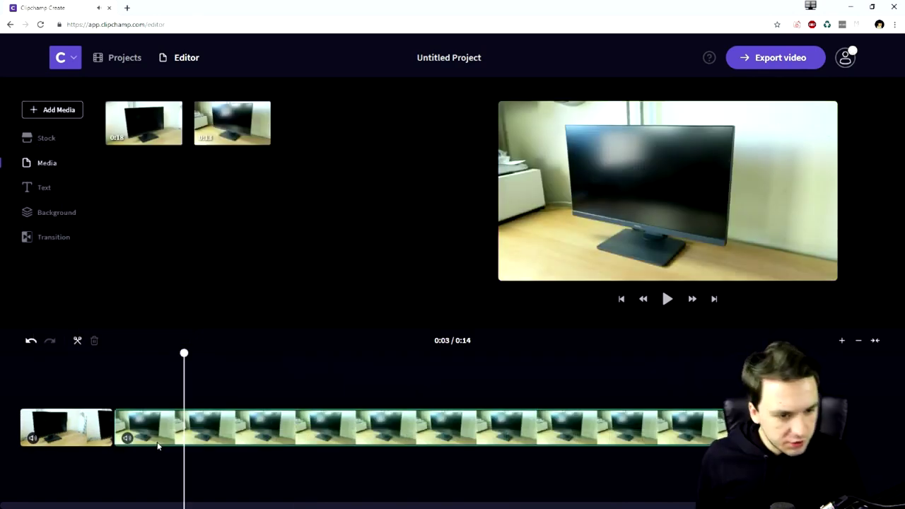
- Replace the second timeline clip with the new monitor clip, placed after the first
{"action": "left_click", "coordinate": [152, 435]}
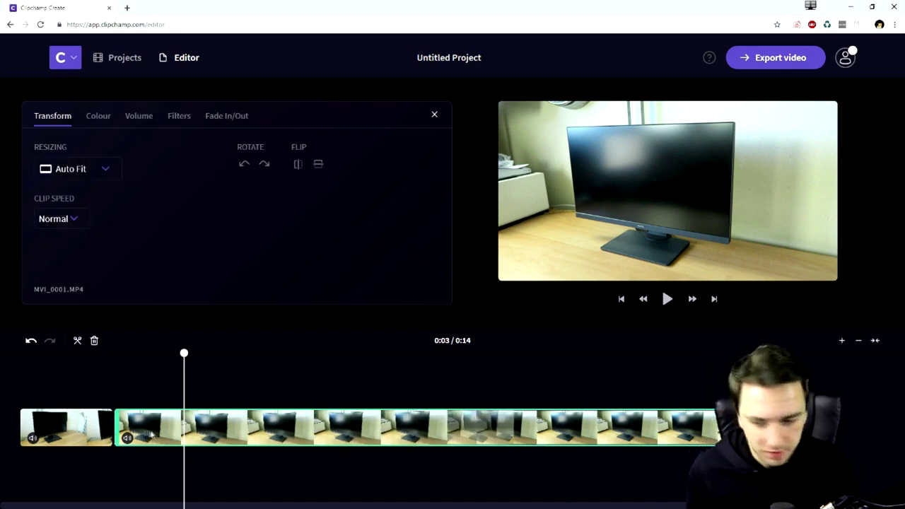
{"action": "key", "text": "Delete"}
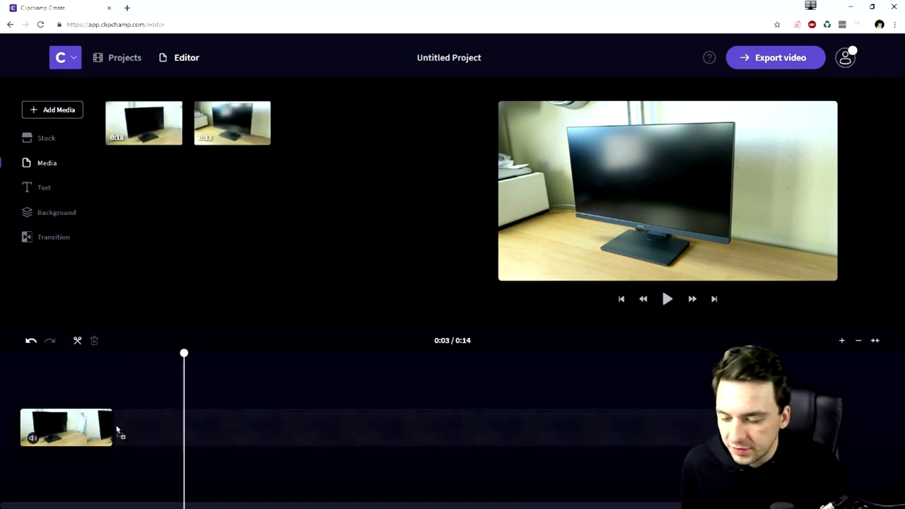
{"action": "left_click_drag", "start_coordinate": [118, 430], "coordinate": [139, 428]}
- Add a Cross Fade transition between the two clips and preview it
{"action": "left_click", "coordinate": [61, 239]}
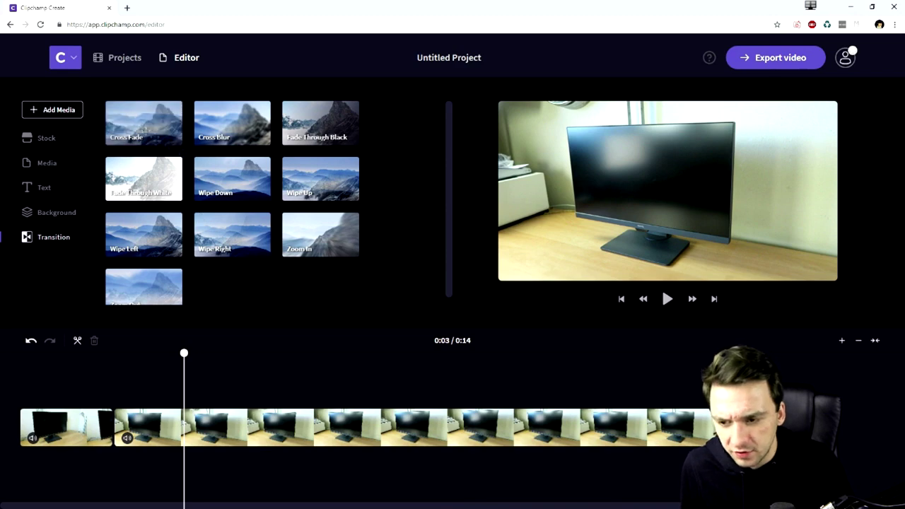
{"action": "mouse_move", "coordinate": [91, 455]}
{"action": "left_mouse_down"}
{"action": "mouse_move", "coordinate": [113, 445]}
{"action": "mouse_move", "coordinate": [114, 430]}
{"action": "left_mouse_up"}
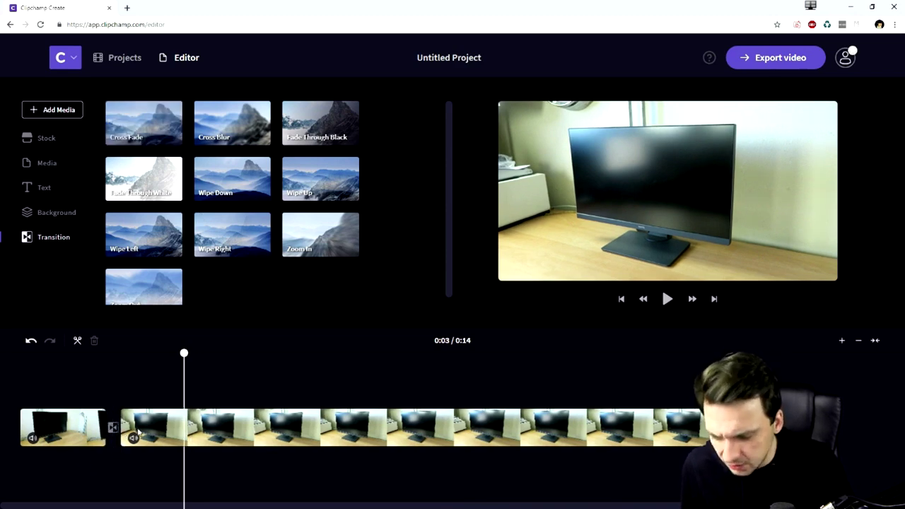
{"action": "left_click", "coordinate": [75, 427]}
{"action": "left_click", "coordinate": [80, 383]}
{"action": "key", "text": "space"}
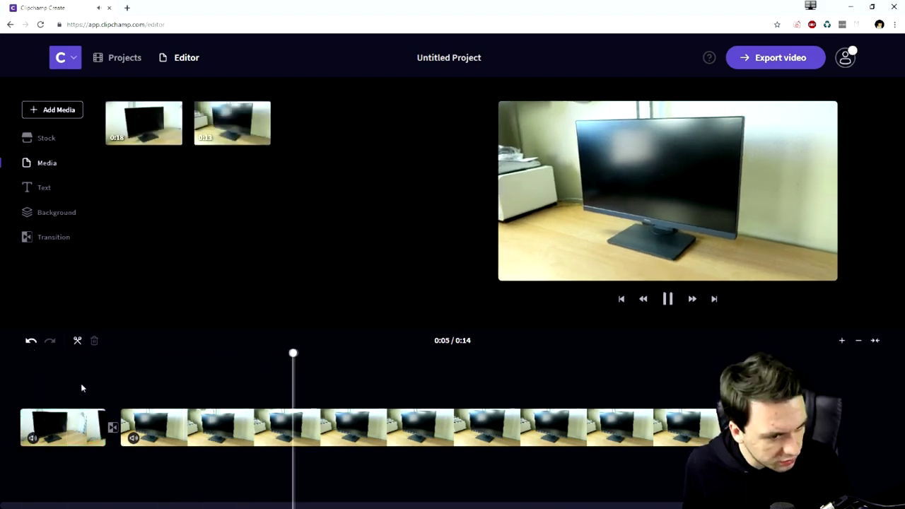
{"action": "key", "text": "space"}
- Set the Cross Fade transition duration to 3 seconds
{"action": "left_click", "coordinate": [113, 427]}
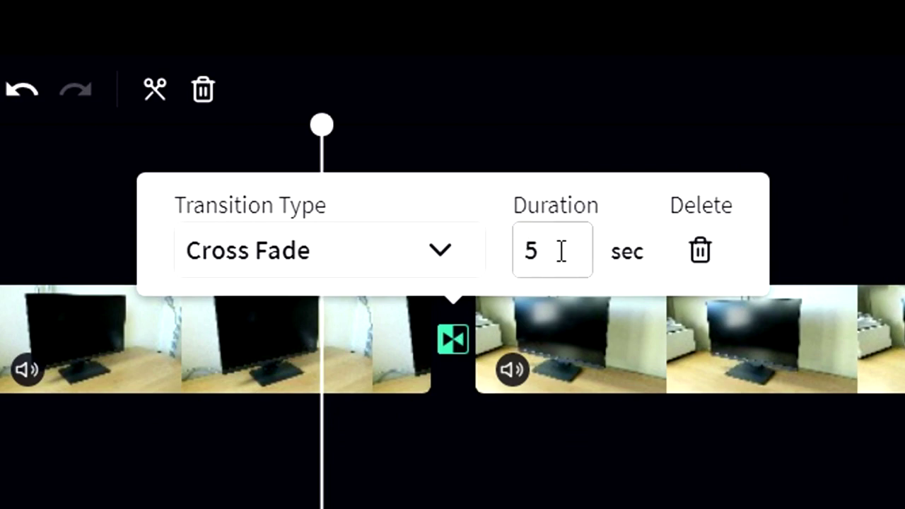
{"action": "left_click", "coordinate": [547, 251]}
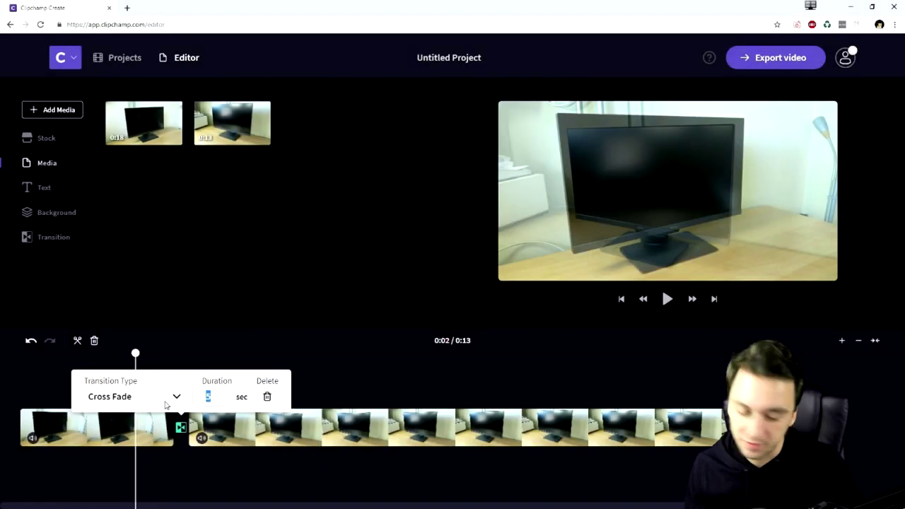
{"action": "type", "text": "3"}
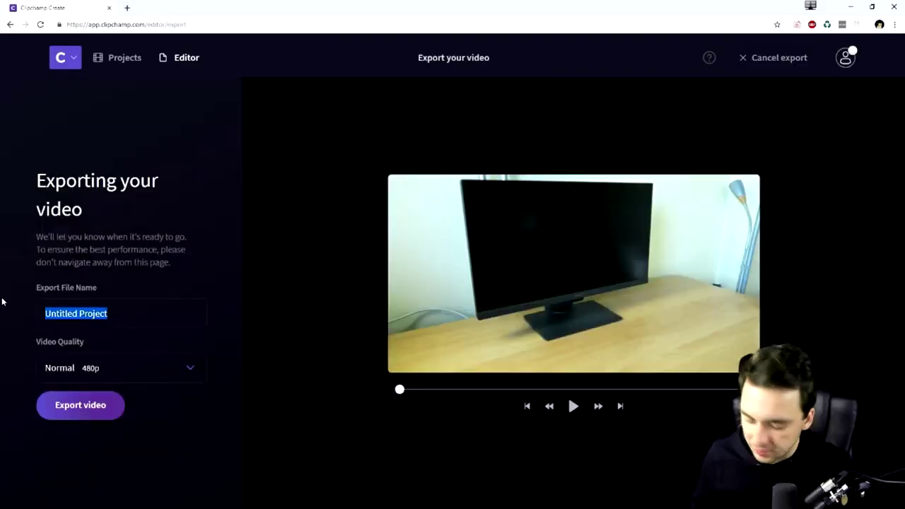
- Name the export 'Test Video', choose Very High 1080p quality and start exporting
{"action": "type", "text": "Test Video"}
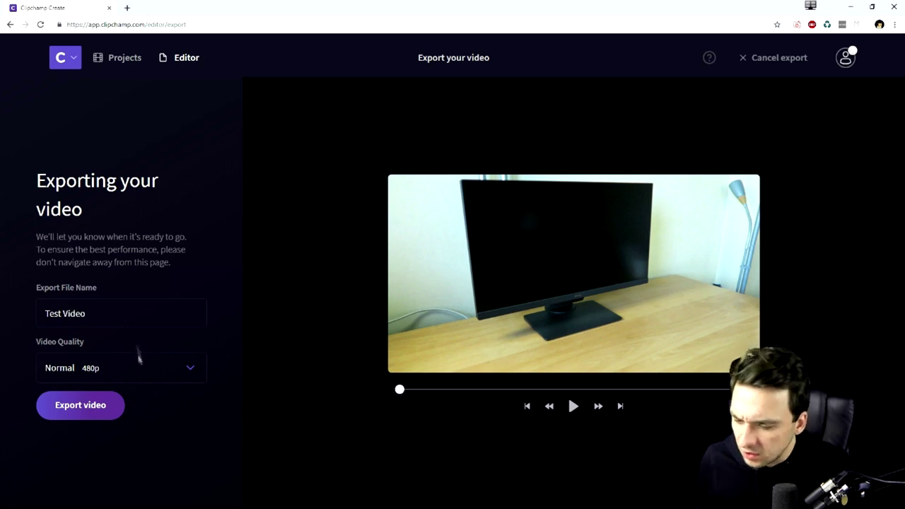
{"action": "left_click", "coordinate": [148, 367]}
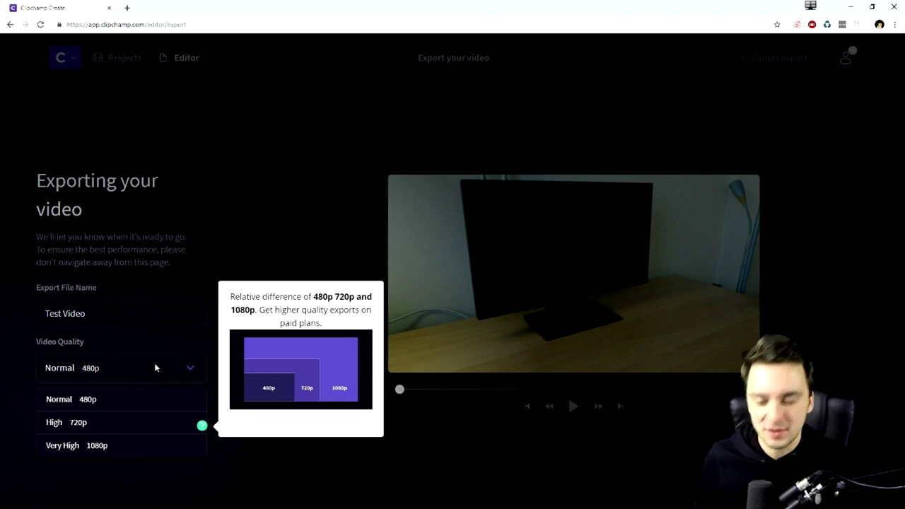
{"action": "left_click", "coordinate": [110, 446]}
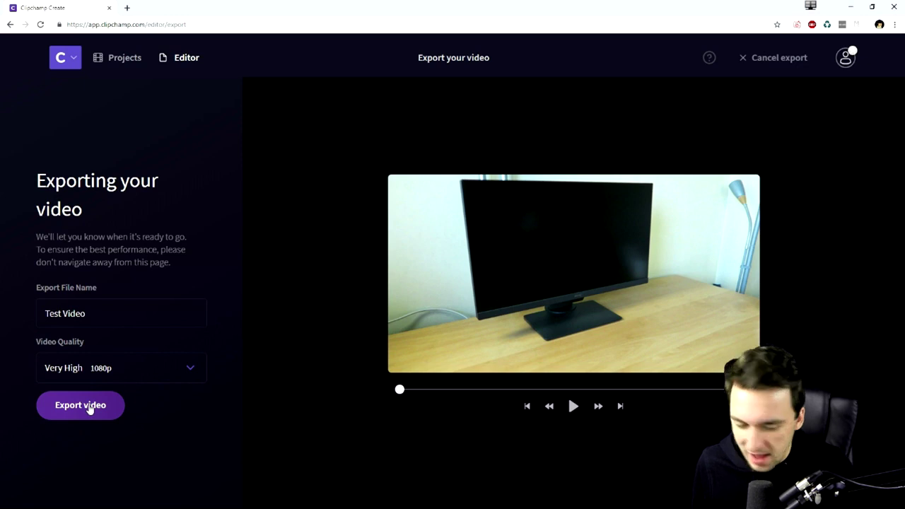
{"action": "left_click", "coordinate": [79, 405]}
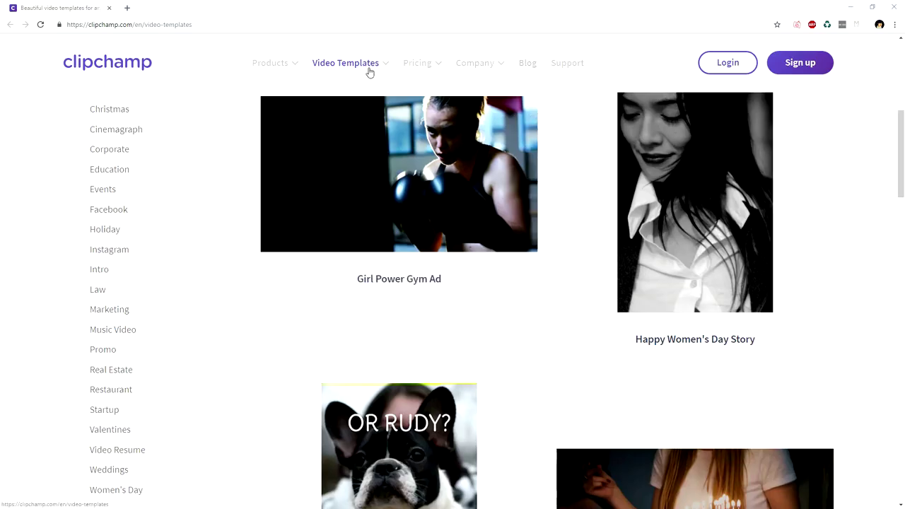
- Scroll down the Video Templates page to the Band Music Video template
{"action": "scroll", "coordinate": [460, 188], "scroll_direction": "down", "scroll_amount": 4}
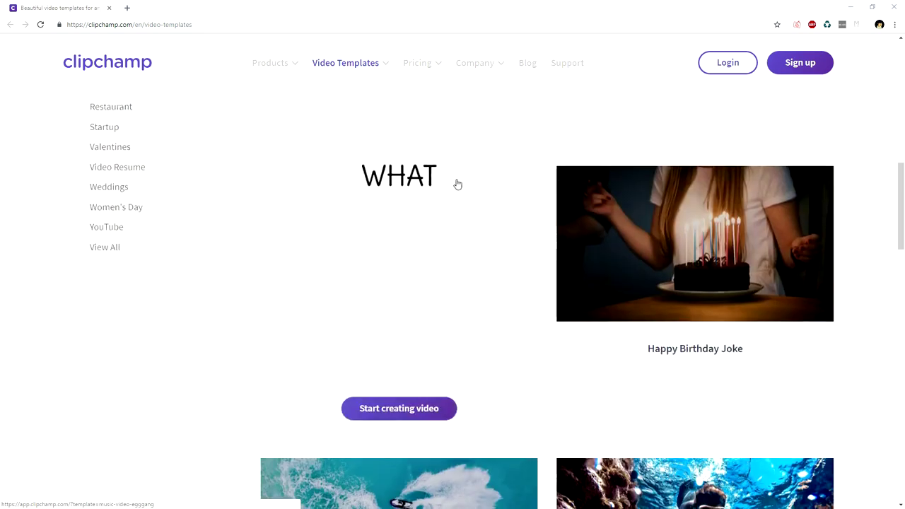
{"action": "scroll", "coordinate": [458, 184], "scroll_direction": "down", "scroll_amount": 6}
{"action": "scroll", "coordinate": [487, 194], "scroll_direction": "down", "scroll_amount": 3}
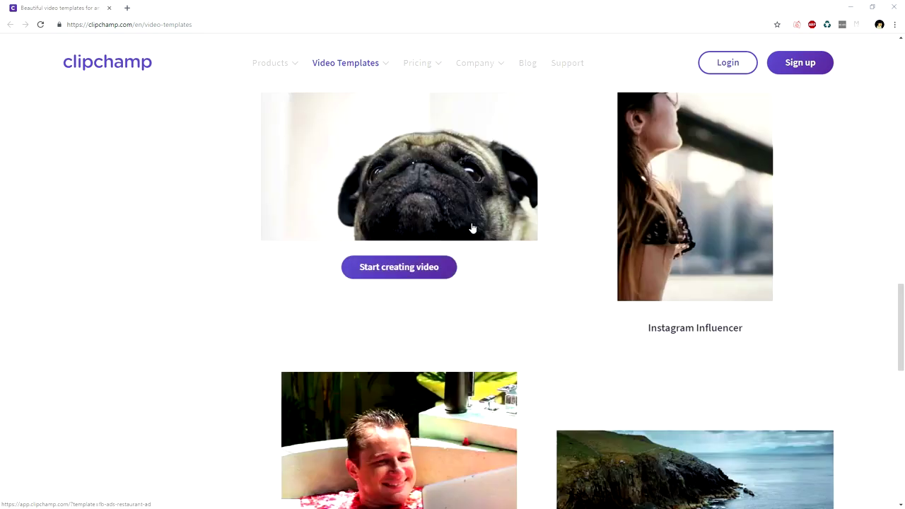
{"action": "scroll", "coordinate": [472, 228], "scroll_direction": "down", "scroll_amount": 7}
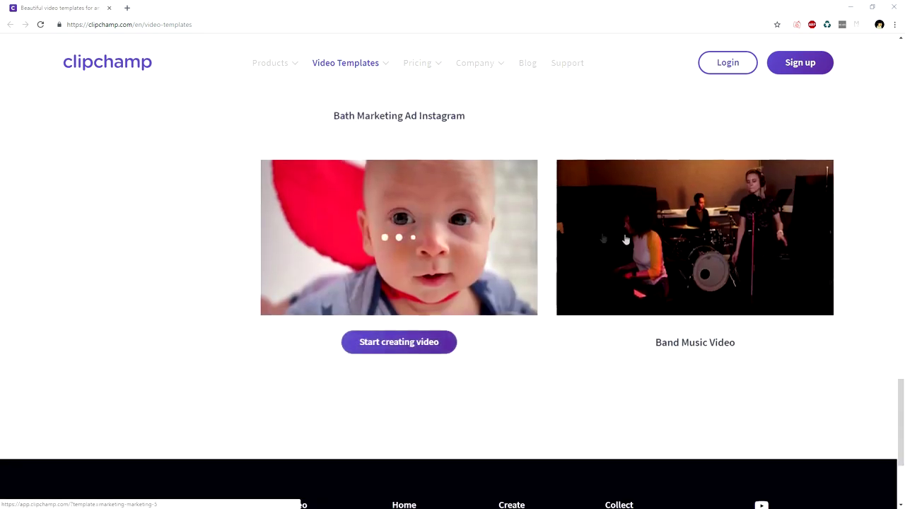
{"action": "mouse_move", "coordinate": [625, 240]}
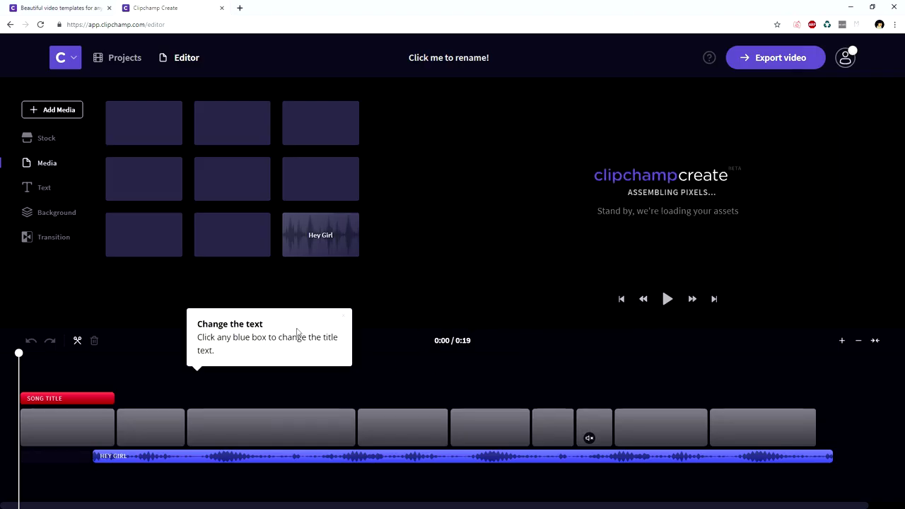
- Inspect the Song Title clip and two video clips, including the piano clip, then move the playhead to about 0:13
{"action": "left_click", "coordinate": [71, 400]}
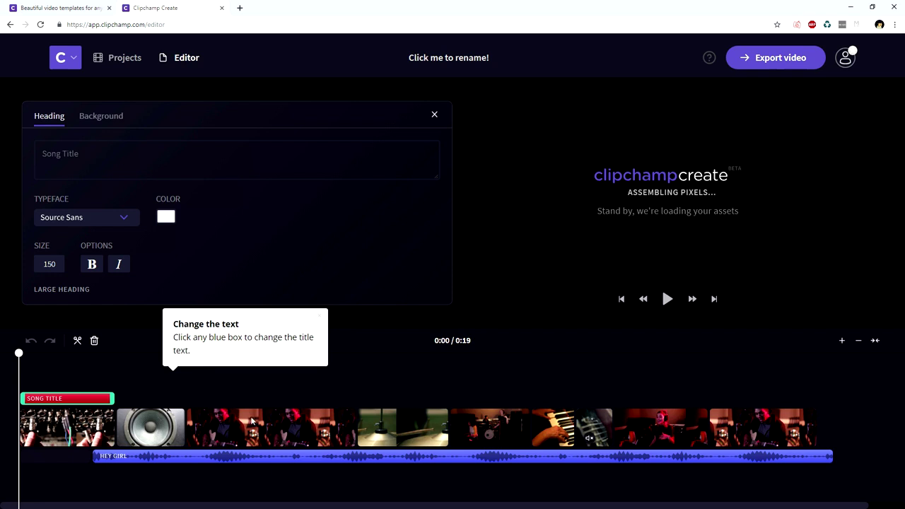
{"action": "left_click", "coordinate": [458, 428]}
{"action": "left_click", "coordinate": [547, 424]}
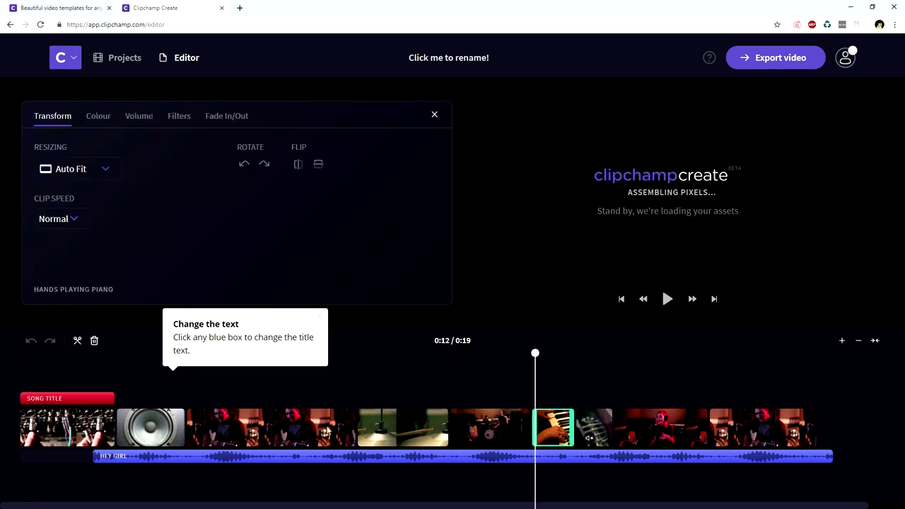
{"action": "left_click", "coordinate": [341, 378]}
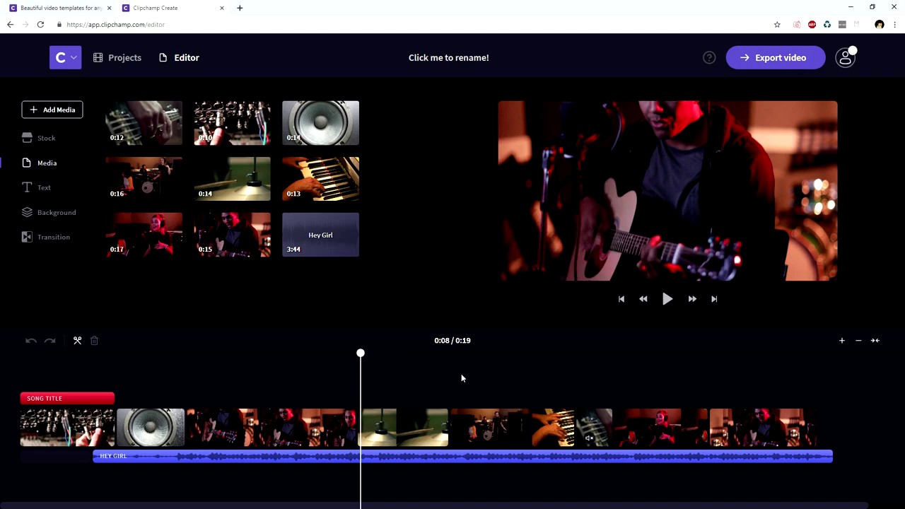
{"action": "left_click", "coordinate": [598, 379]}
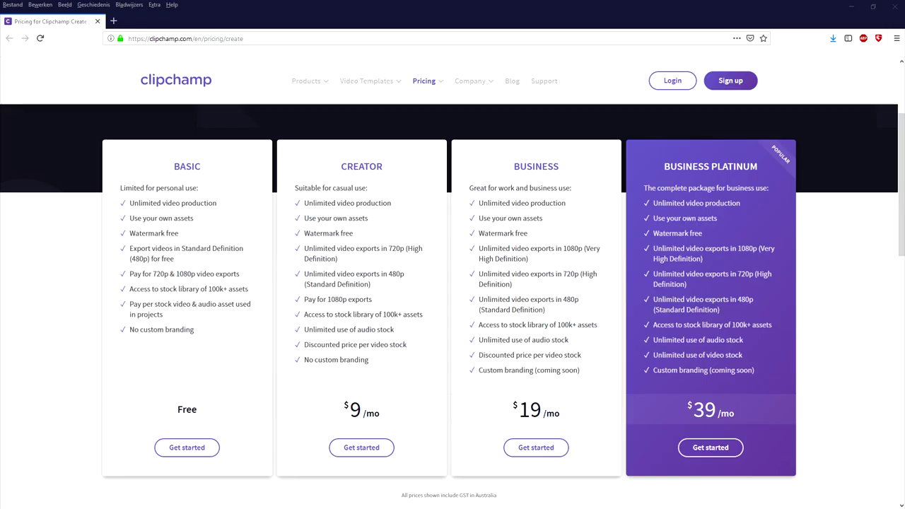